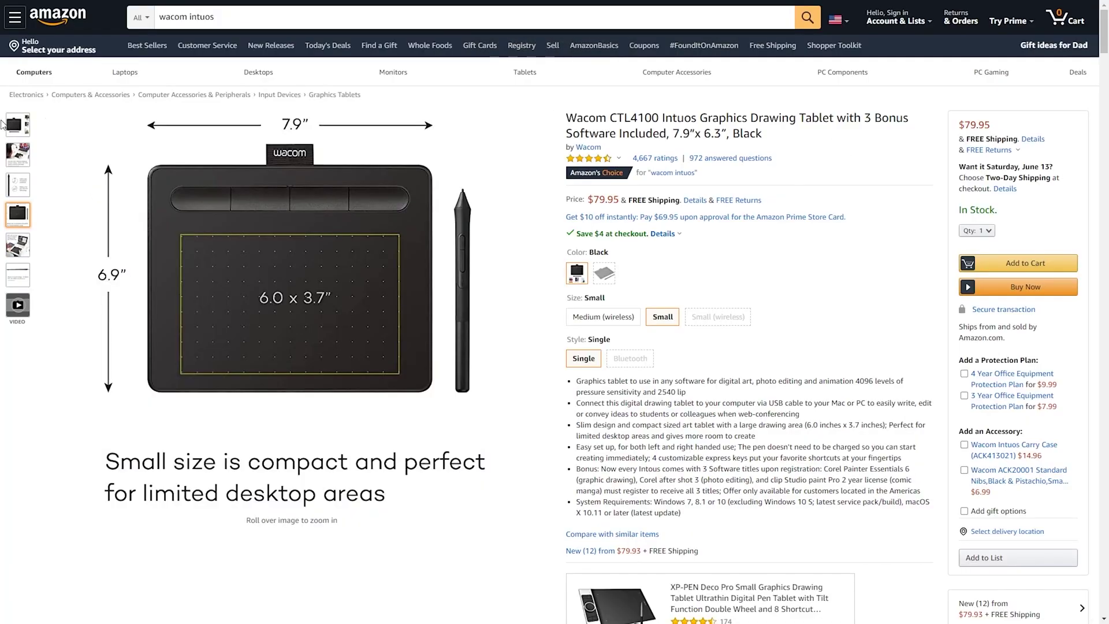
Step: Examine the Wacom CTL4100 Intuos tablet's pictures, options and related products on its Amazon page
{"action": "mouse_move", "coordinate": [22, 128]}
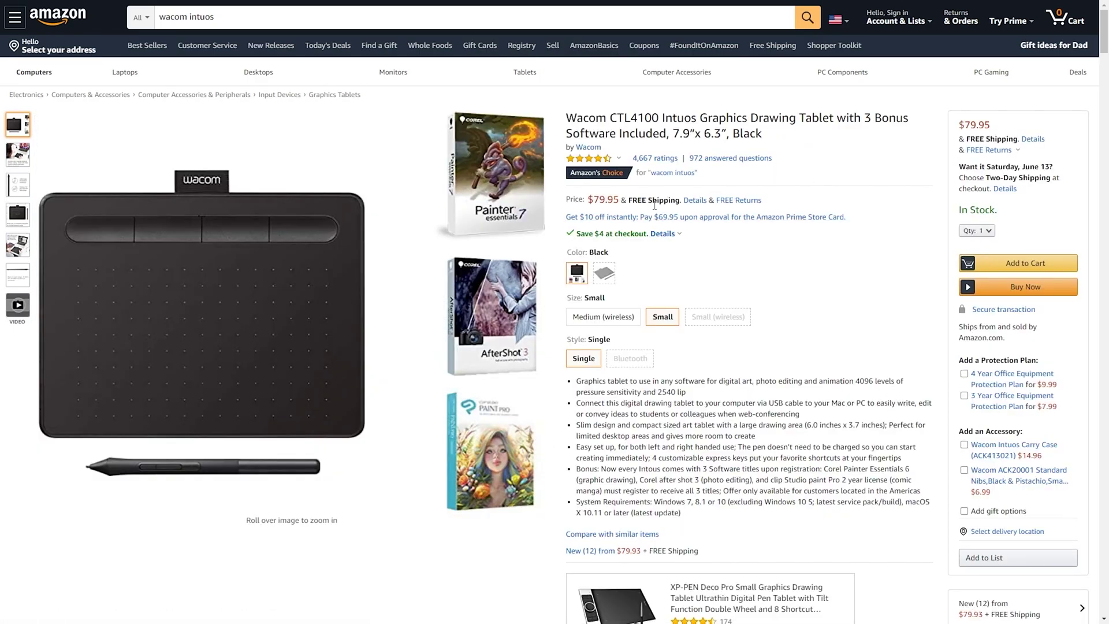
{"action": "scroll", "coordinate": [659, 214], "scroll_direction": "down", "scroll_amount": 10}
{"action": "scroll", "coordinate": [665, 224], "scroll_direction": "up", "scroll_amount": 3}
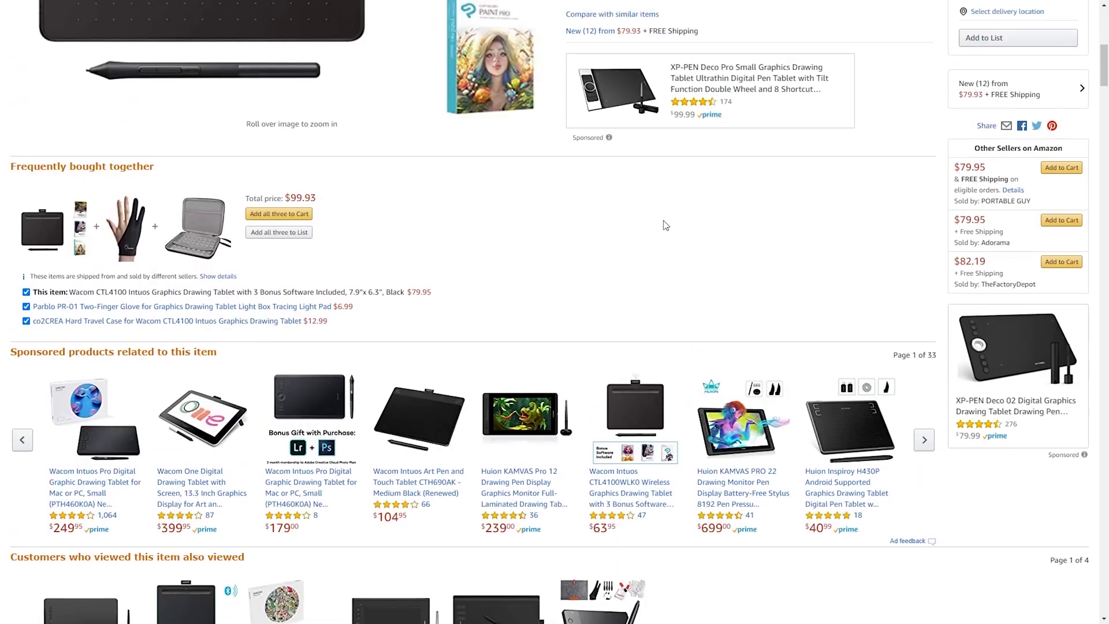
{"action": "scroll", "coordinate": [666, 226], "scroll_direction": "up", "scroll_amount": 7}
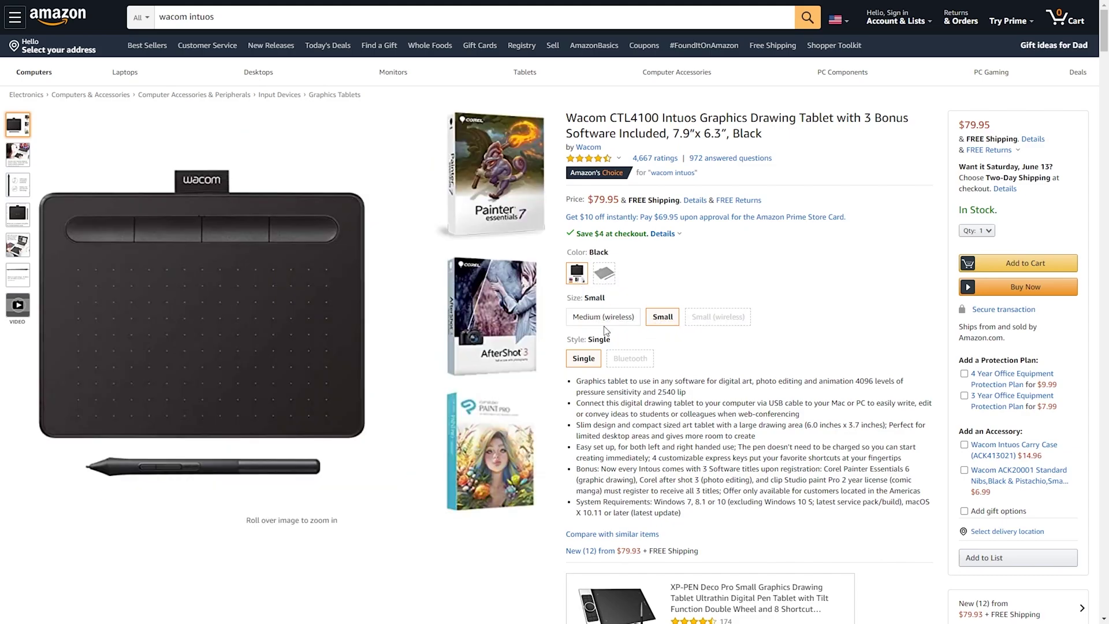
{"action": "scroll", "coordinate": [606, 320], "scroll_direction": "down", "scroll_amount": 4}
{"action": "scroll", "coordinate": [607, 320], "scroll_direction": "down", "scroll_amount": 7}
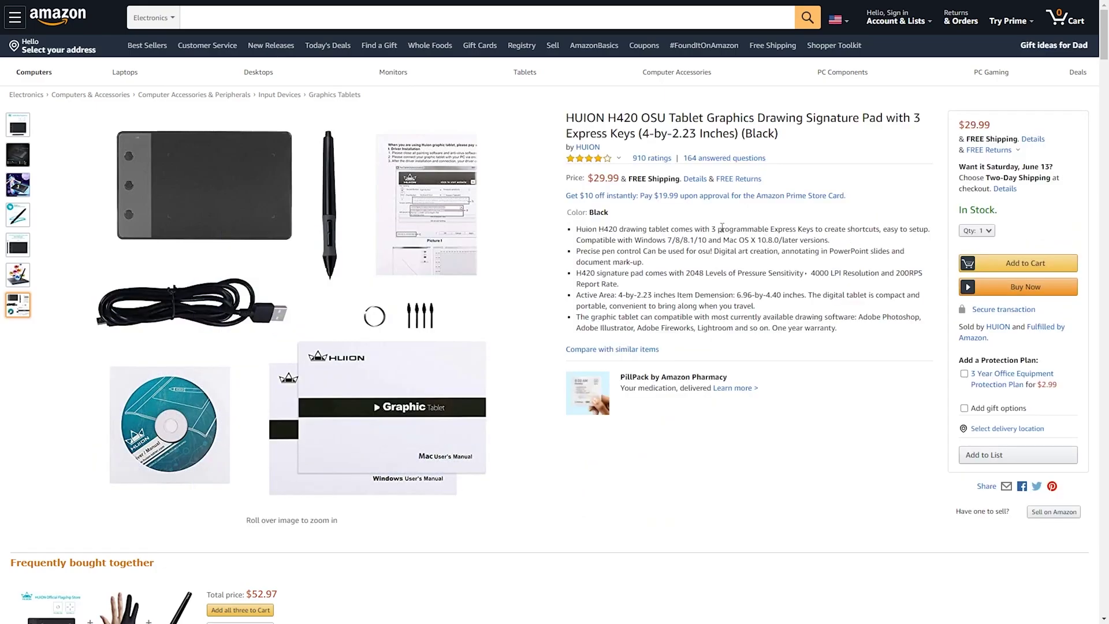
Step: Review the HUION H420 tablet's title, first product picture and related tablets on its Amazon page
{"action": "left_click_drag", "start_coordinate": [564, 120], "coordinate": [813, 137]}
{"action": "left_click", "coordinate": [817, 138]}
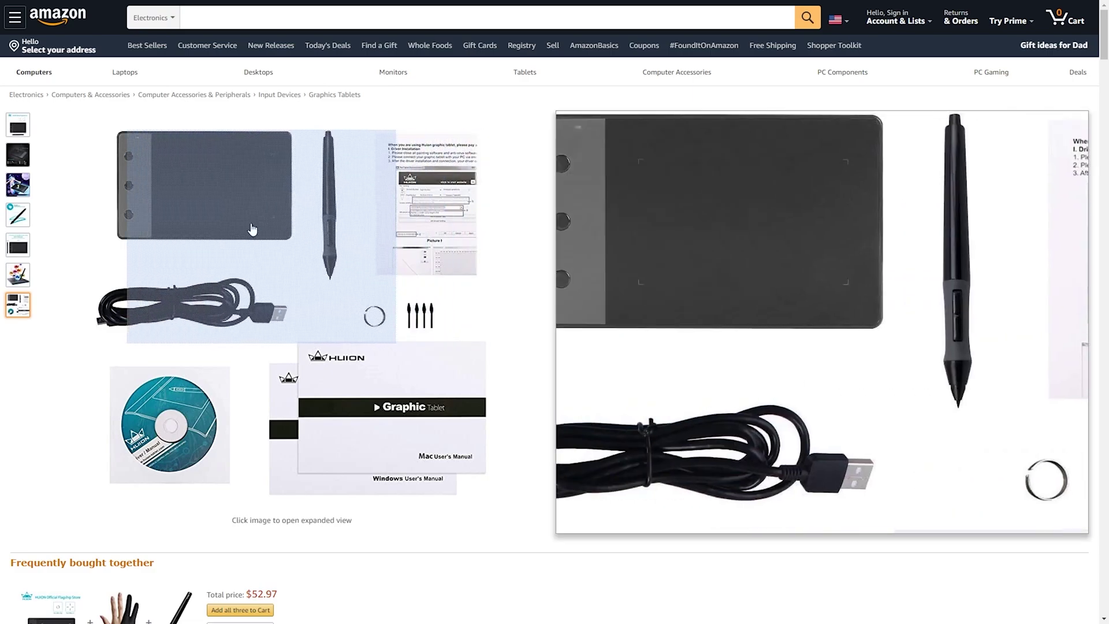
{"action": "mouse_move", "coordinate": [26, 134]}
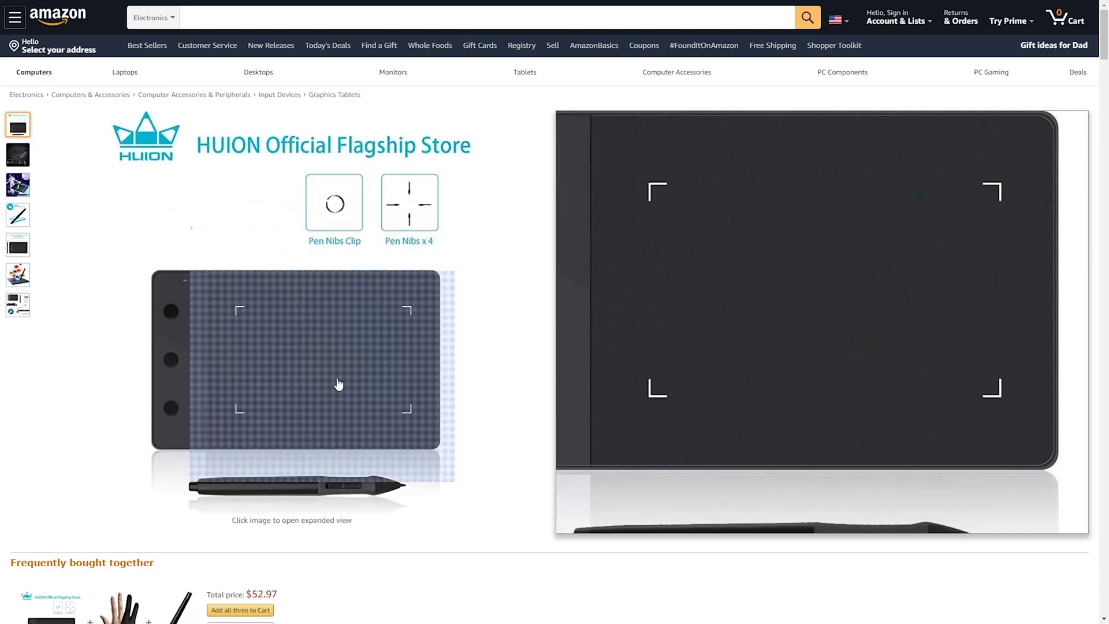
{"action": "scroll", "coordinate": [631, 269], "scroll_direction": "down", "scroll_amount": 12}
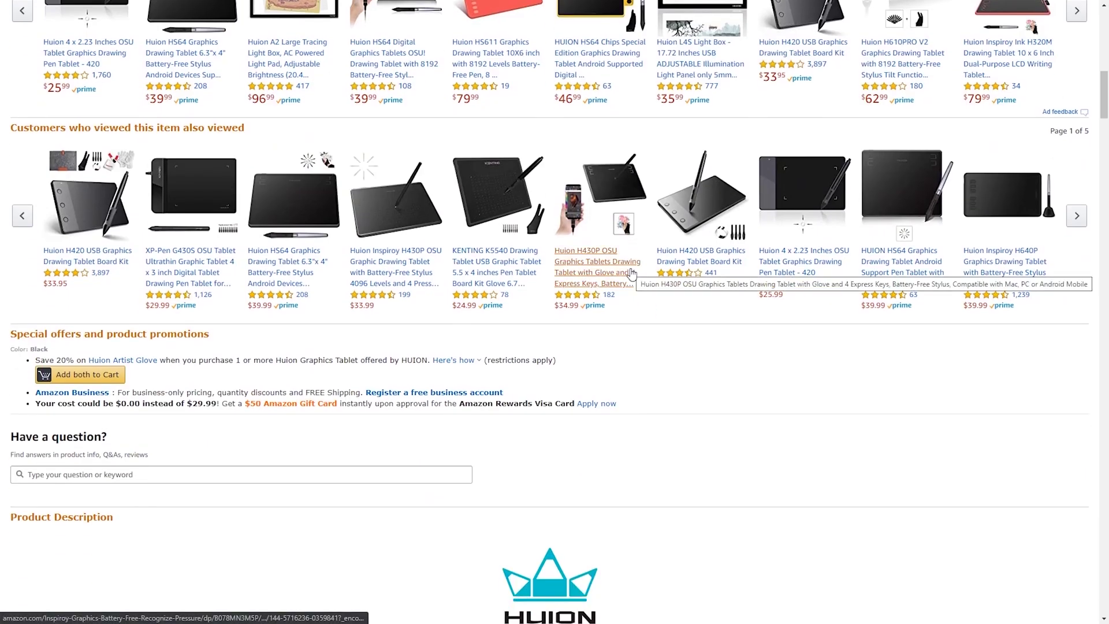
{"action": "scroll", "coordinate": [631, 274], "scroll_direction": "up", "scroll_amount": 12}
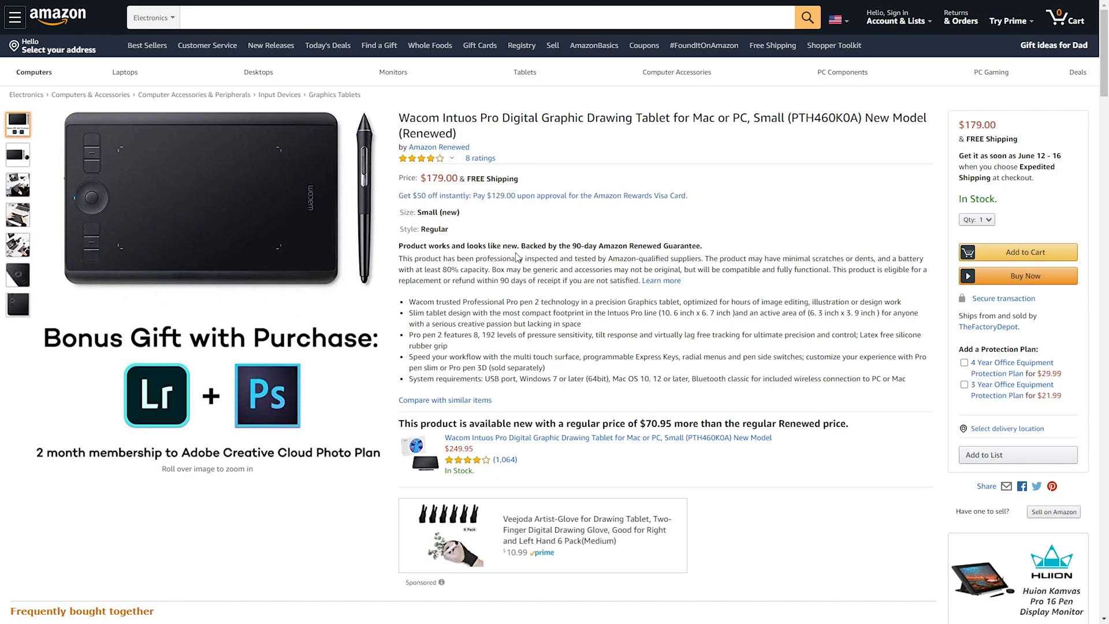
Step: Look over the renewed Wacom Intuos Pro Small page, including its product details and second picture
{"action": "scroll", "coordinate": [517, 258], "scroll_direction": "down", "scroll_amount": 4}
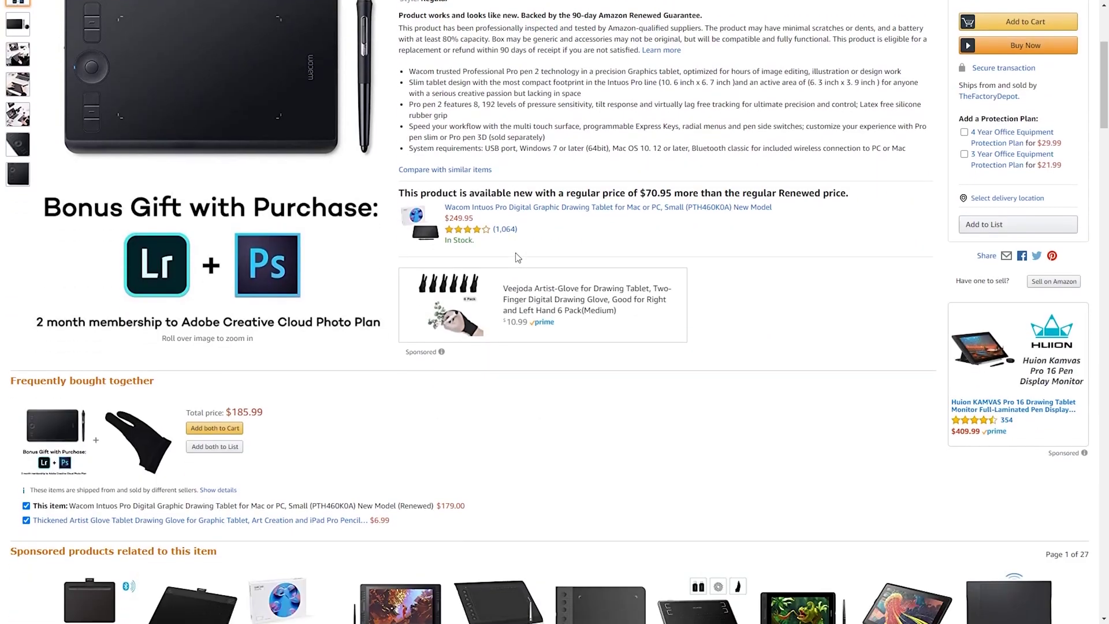
{"action": "scroll", "coordinate": [517, 258], "scroll_direction": "up", "scroll_amount": 4}
{"action": "mouse_move", "coordinate": [17, 155]}
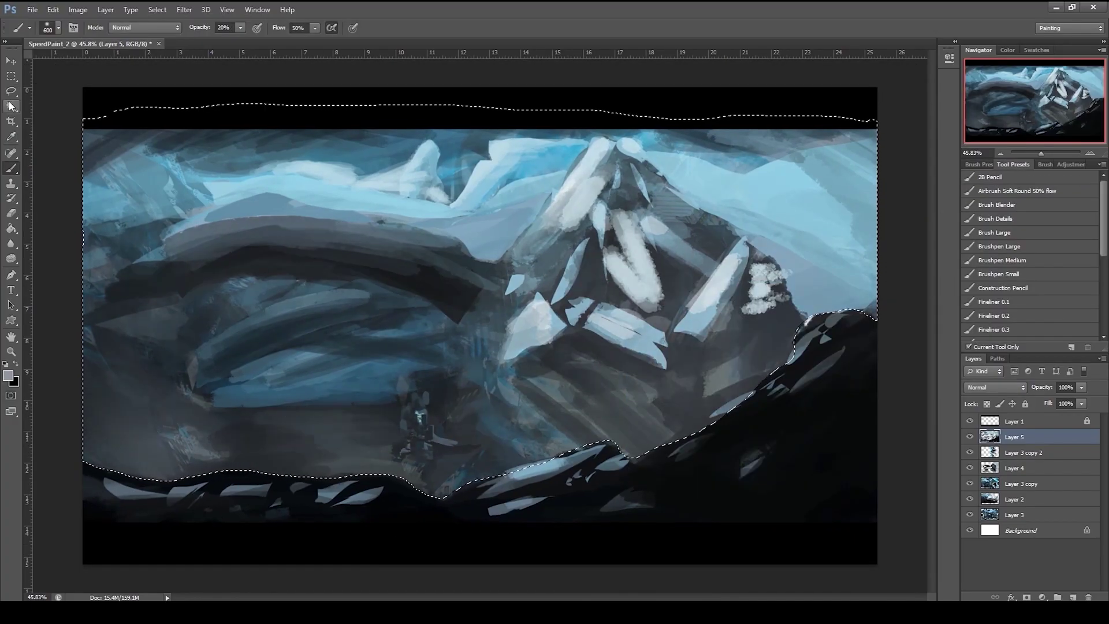
Step: Switch to Photoshop and replace the current selection in the mountain painting with a lasso selection at the canvas's left edge
{"action": "left_click", "coordinate": [11, 91]}
{"action": "left_click", "coordinate": [11, 168]}
{"action": "left_click", "coordinate": [11, 91]}
{"action": "left_click", "coordinate": [11, 168]}
{"action": "key", "text": "ctrl+d"}
{"action": "key", "text": "l"}
{"action": "mouse_move", "coordinate": [85, 463]}
{"action": "left_mouse_down"}
{"action": "mouse_move", "coordinate": [802, 317]}
{"action": "mouse_move", "coordinate": [84, 276]}
{"action": "left_mouse_up"}
{"action": "key", "text": "b"}
Step: Clear the selection, lasso a new area near the painting's centre and brush a stroke on Layer 5
{"action": "key", "text": "ctrl+d"}
{"action": "key", "text": "l"}
{"action": "mouse_move", "coordinate": [378, 279]}
{"action": "left_mouse_down"}
{"action": "mouse_move", "coordinate": [386, 305]}
{"action": "mouse_move", "coordinate": [395, 283]}
{"action": "left_mouse_up"}
{"action": "key", "text": "b"}
{"action": "left_click_drag", "start_coordinate": [326, 215], "coordinate": [452, 245]}
{"action": "key", "text": "ctrl+plus"}
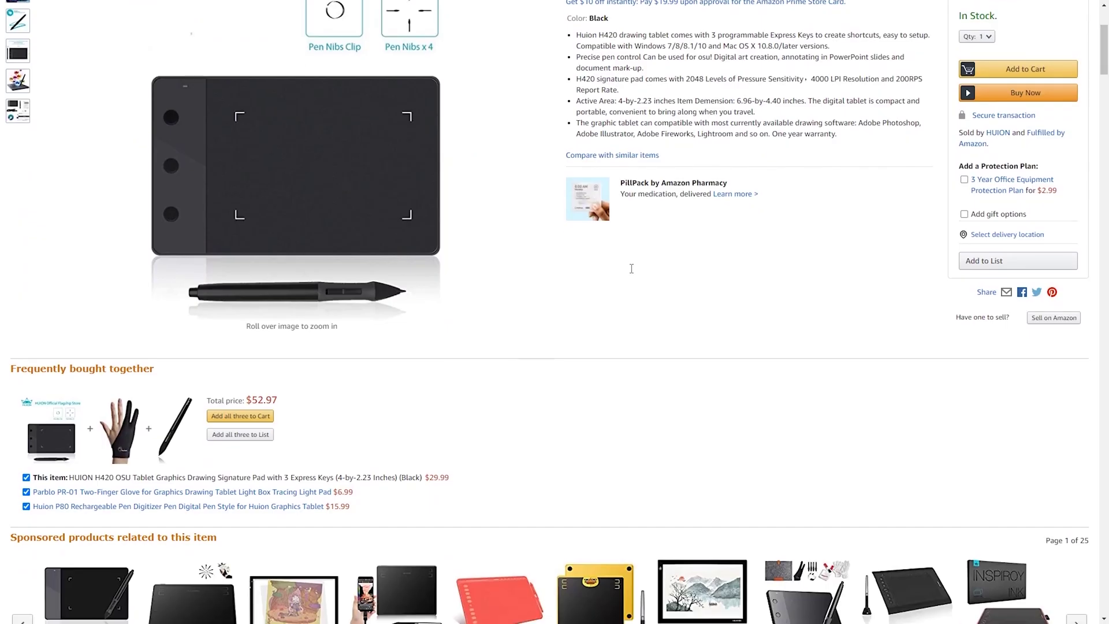
Step: Switch back to the HUION H420 Amazon page and browse the tablets other customers viewed
{"action": "scroll", "coordinate": [632, 273], "scroll_direction": "down", "scroll_amount": 8}
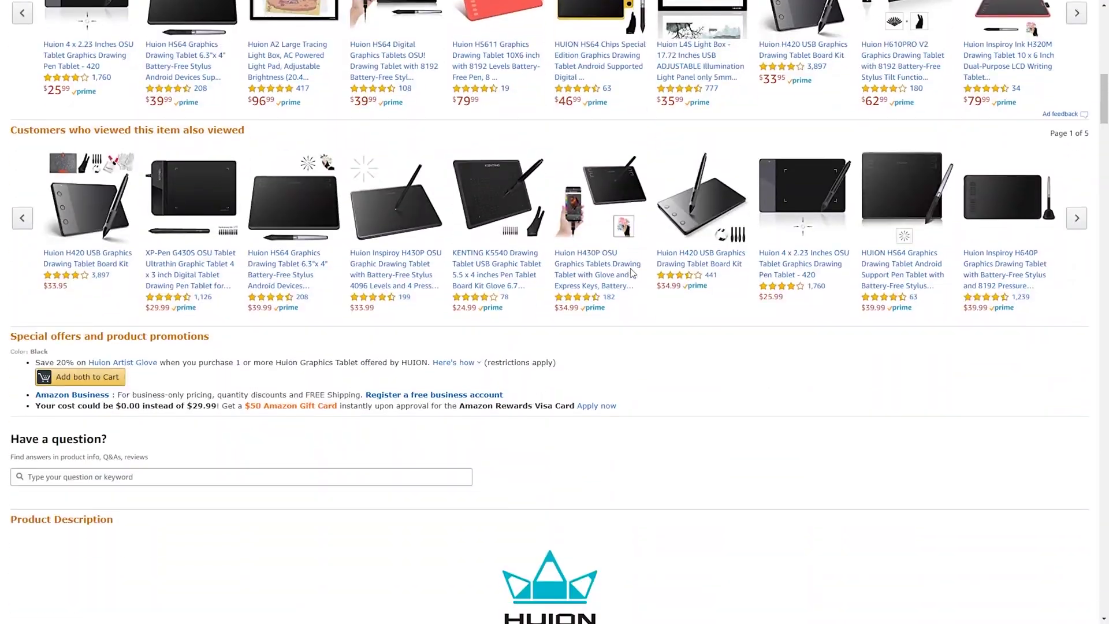
{"action": "scroll", "coordinate": [632, 273], "scroll_direction": "up", "scroll_amount": 10}
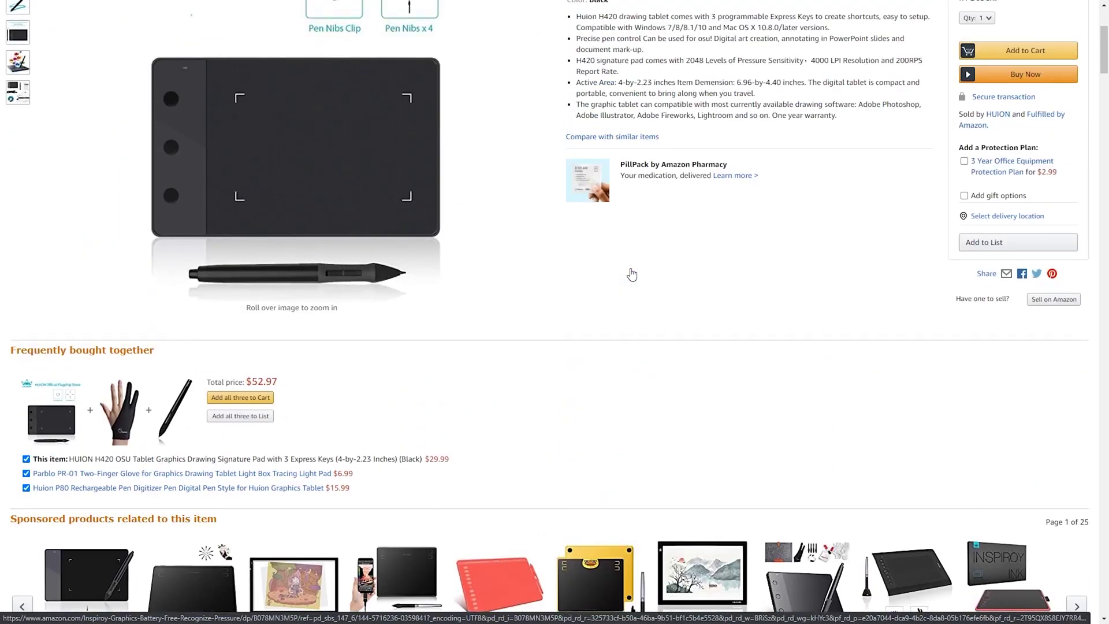
{"action": "scroll", "coordinate": [632, 274], "scroll_direction": "up", "scroll_amount": 4}
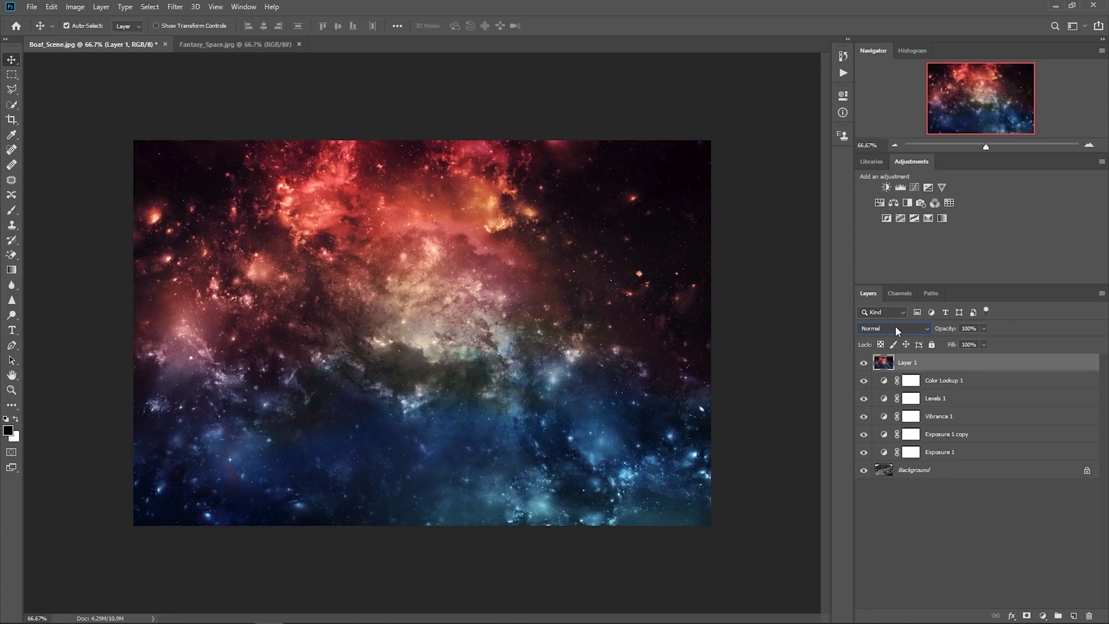
Step: Switch to Boat_Scene.jpg in Photoshop and open the blending mode choices for the space image layer
{"action": "left_click", "coordinate": [896, 328]}
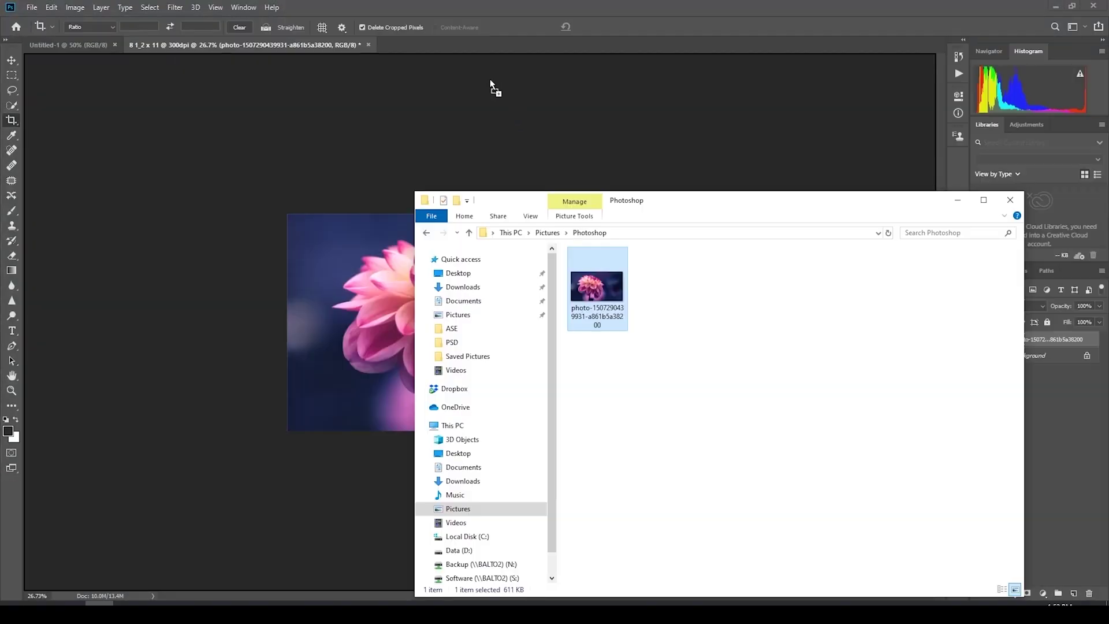
Step: Bring the pink flower photo from the Pictures > Photoshop folder into Photoshop as a separate document
{"action": "left_click_drag", "start_coordinate": [606, 284], "coordinate": [465, 44]}
{"action": "left_click_drag", "start_coordinate": [875, 82], "coordinate": [777, 82]}
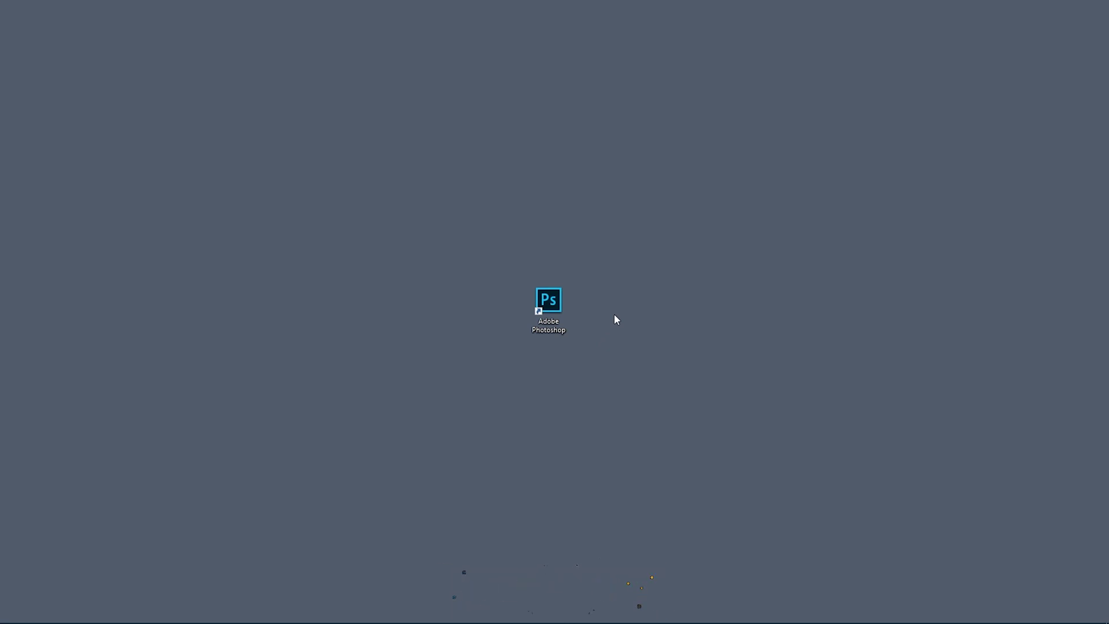
Step: Launch Photoshop and start a new document named Landscape with its size measured in pixels
{"action": "double_click", "coordinate": [548, 302]}
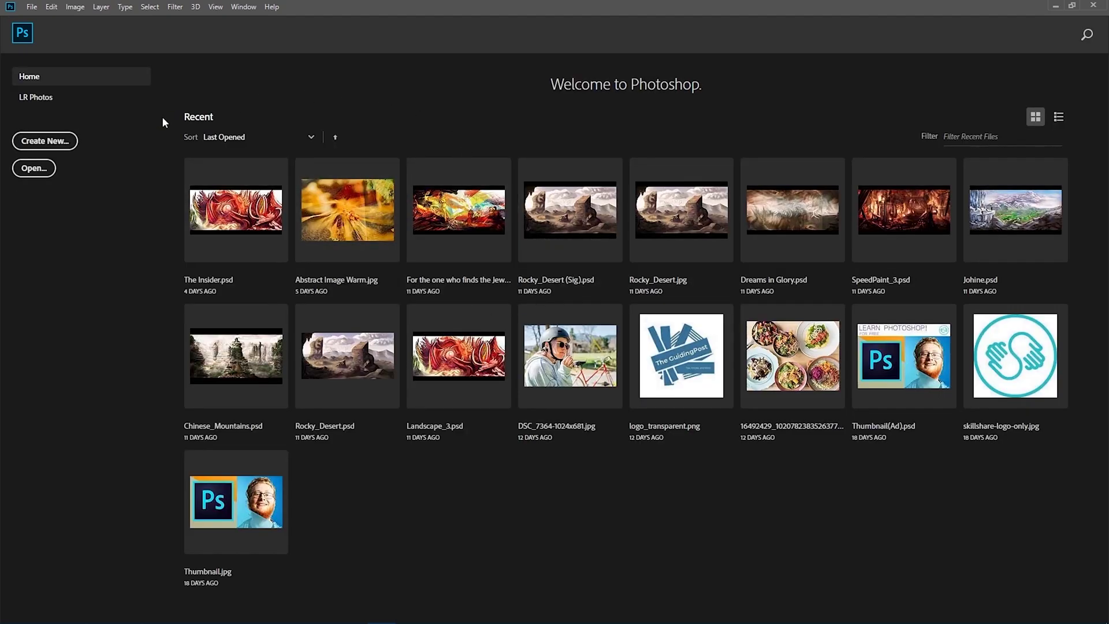
{"action": "left_click", "coordinate": [65, 144]}
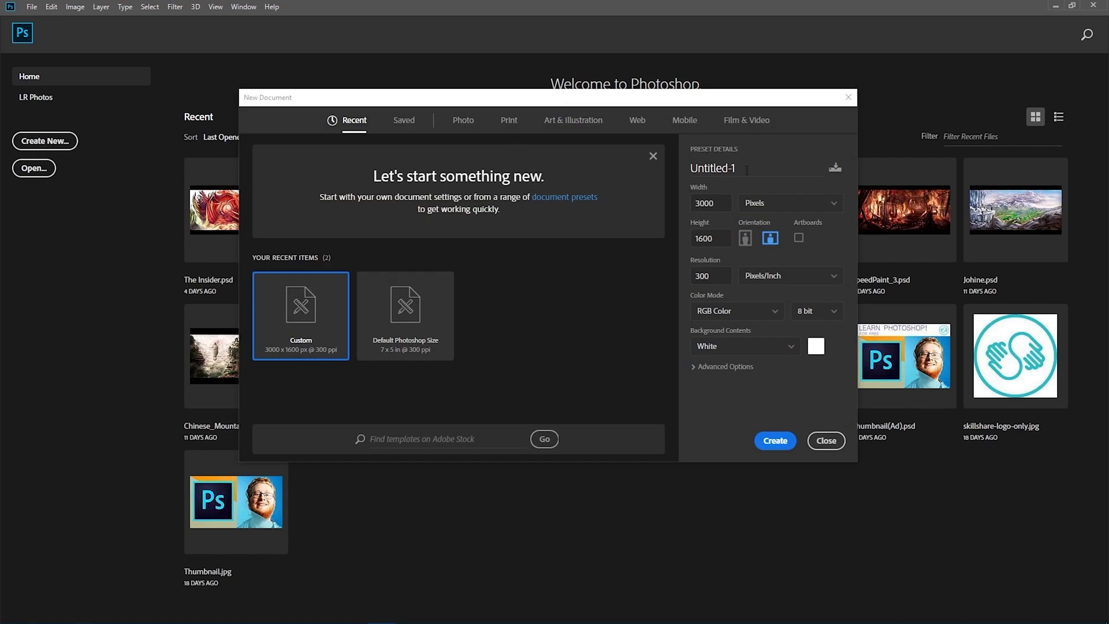
{"action": "left_click_drag", "start_coordinate": [758, 170], "coordinate": [692, 172]}
{"action": "type", "text": "Landscape"}
{"action": "left_click", "coordinate": [794, 208]}
{"action": "left_click", "coordinate": [782, 223]}
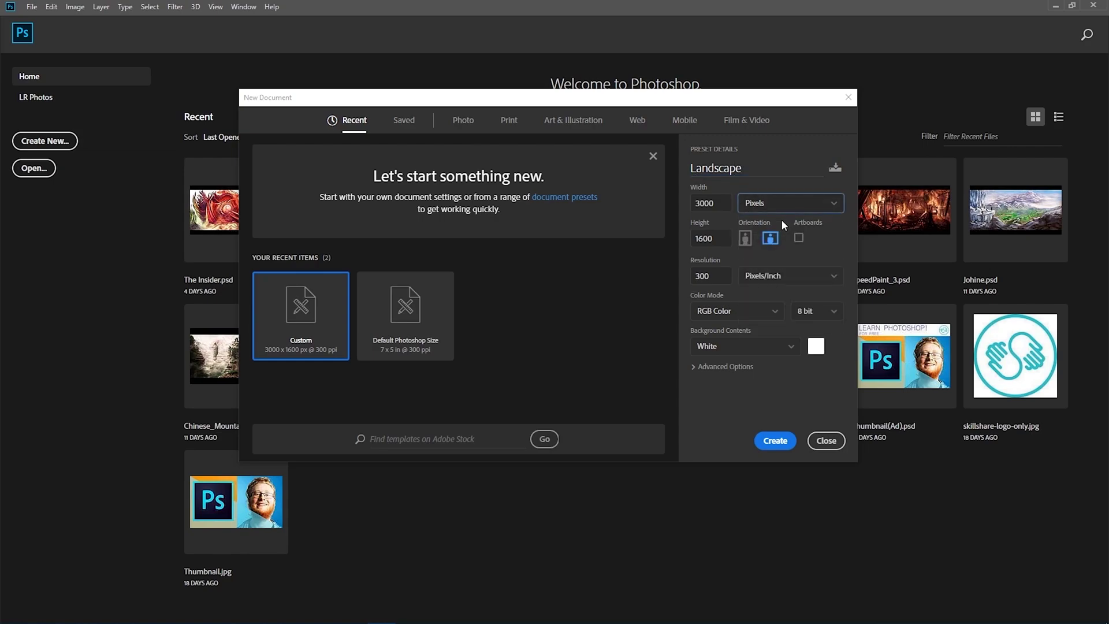
Step: Create the document with a width of 3000 pixels and a height of 1600 pixels
{"action": "left_click", "coordinate": [714, 202]}
{"action": "key", "text": "ctrl+a"}
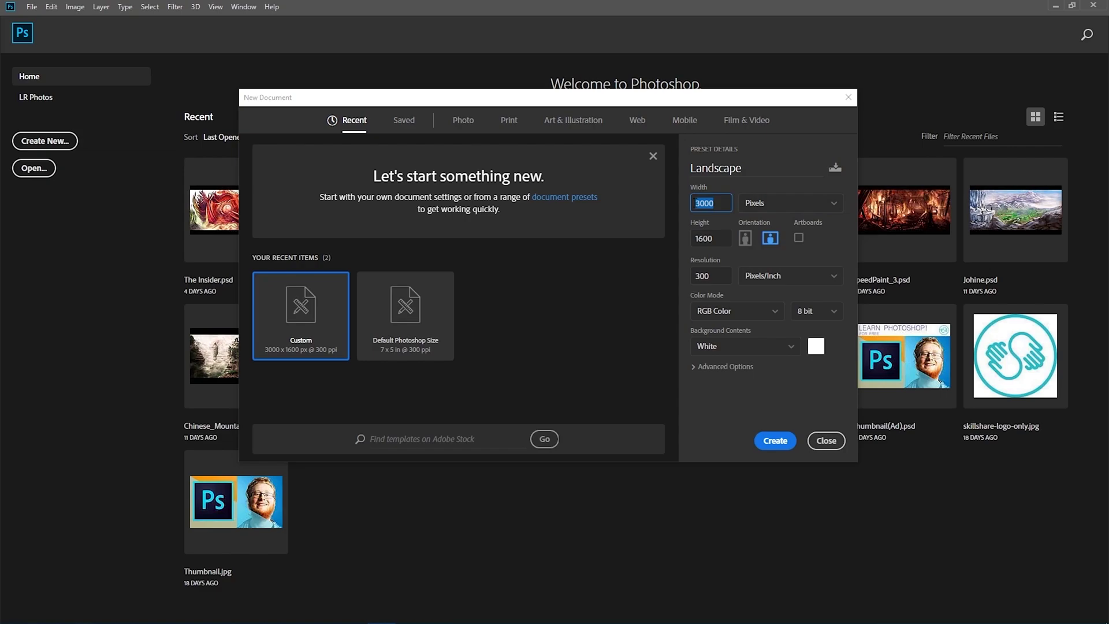
{"action": "double_click", "coordinate": [716, 237]}
{"action": "left_click", "coordinate": [774, 441]}
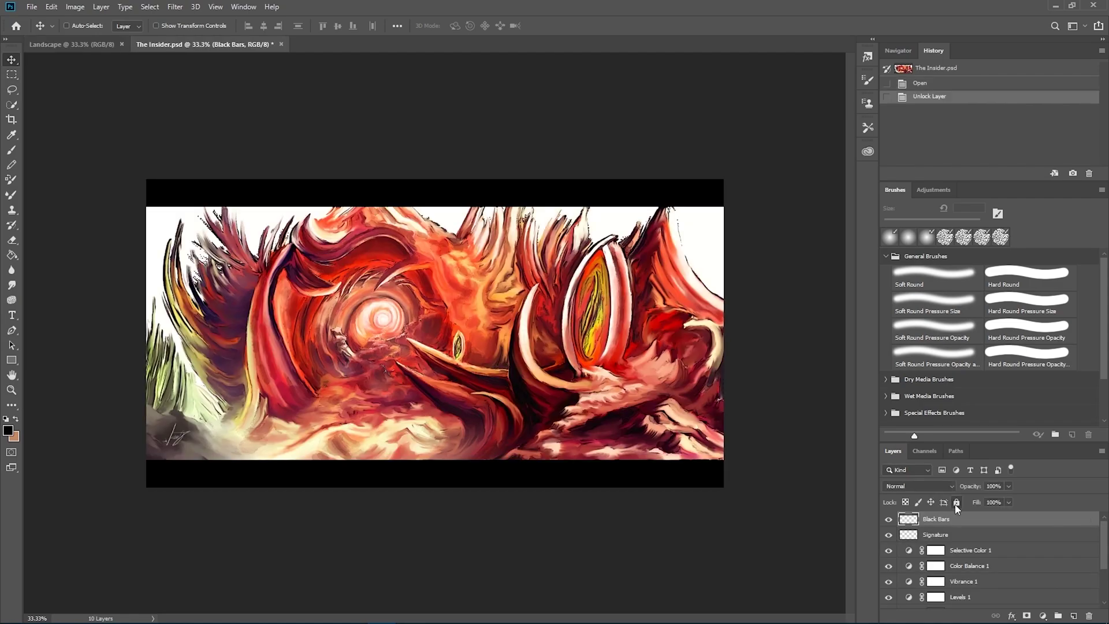
Step: Copy the Black Bars layer from The Insider.psd into the Landscape document, align it with the canvas, and delete it
{"action": "left_click_drag", "start_coordinate": [344, 204], "coordinate": [446, 466]}
{"action": "left_click_drag", "start_coordinate": [439, 472], "coordinate": [439, 471]}
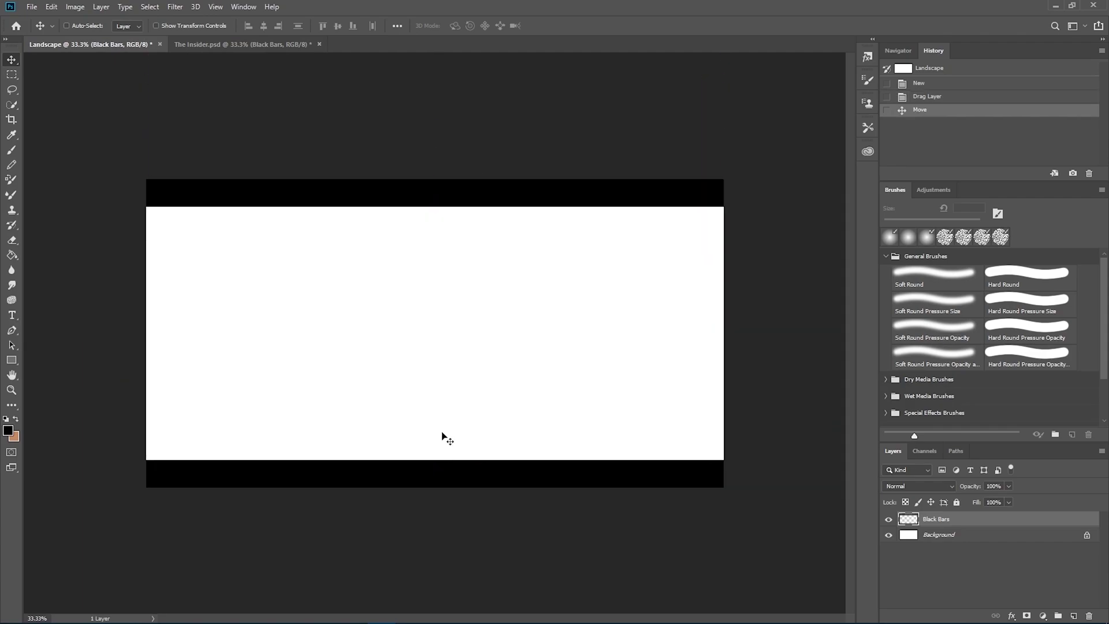
{"action": "key", "text": "Delete"}
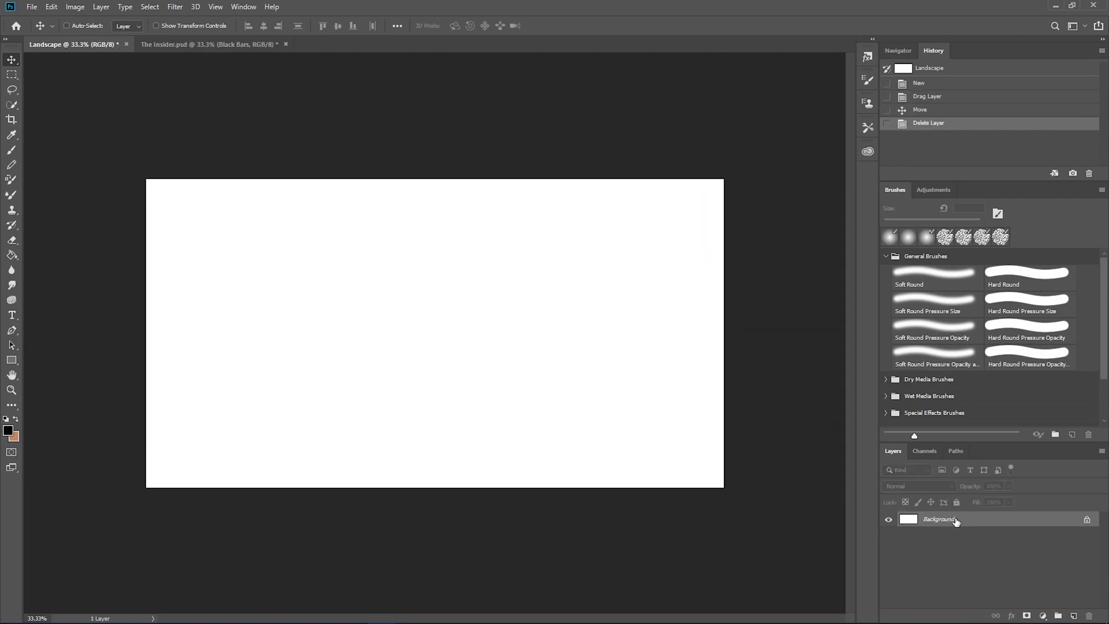
Step: Add a new layer and select a full-width strip about 10 by 0.64 in along the canvas's top edge
{"action": "left_click", "coordinate": [1073, 616]}
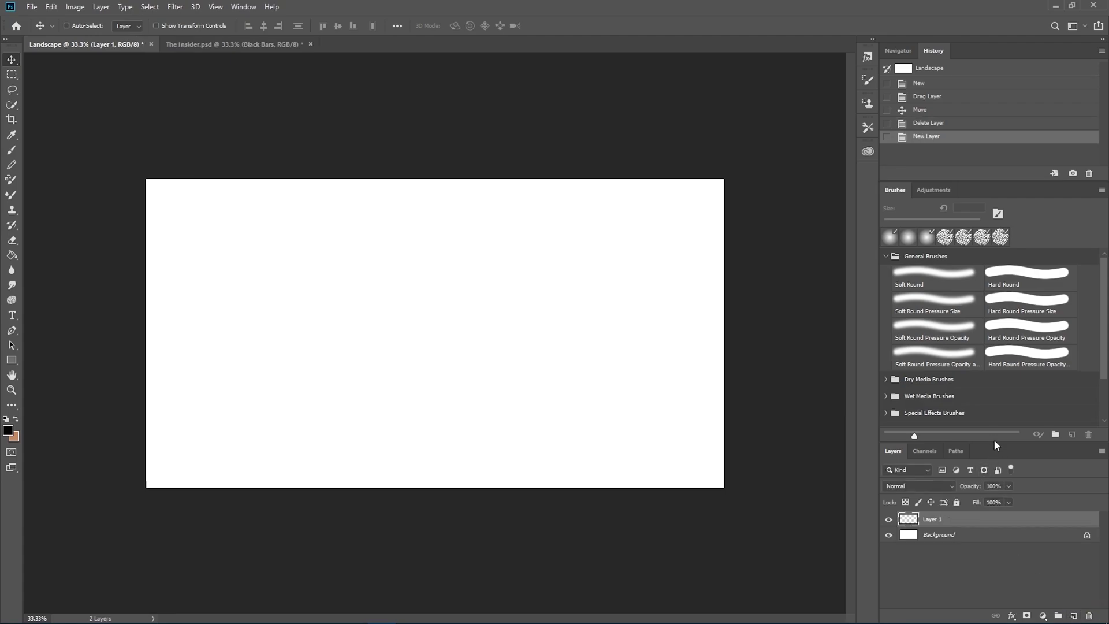
{"action": "left_click_drag", "start_coordinate": [993, 442], "coordinate": [978, 248]}
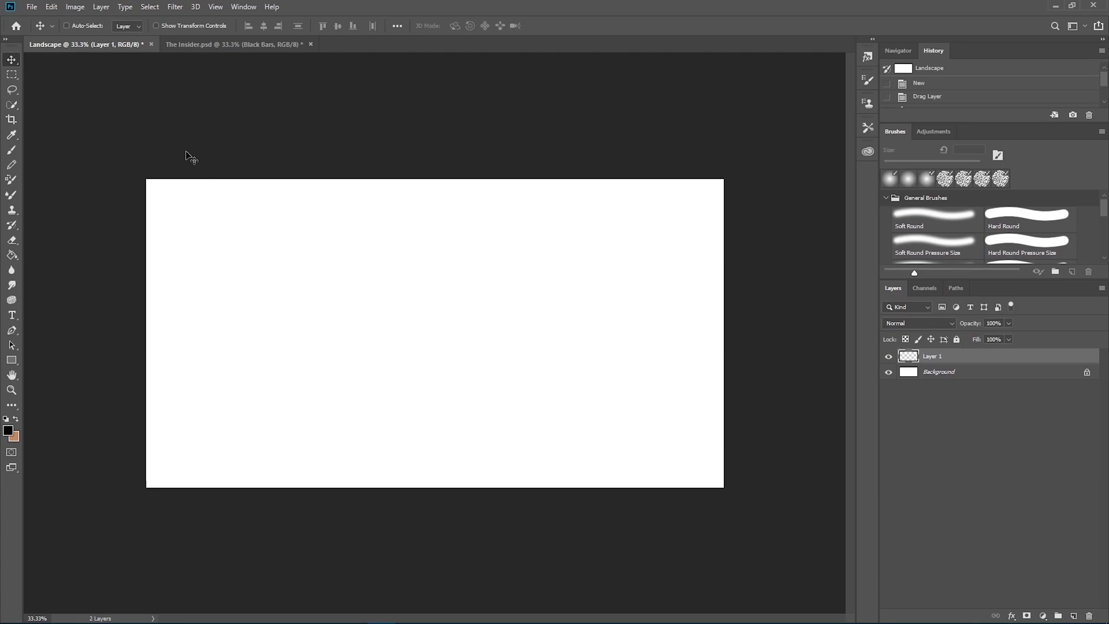
{"action": "left_click", "coordinate": [15, 77]}
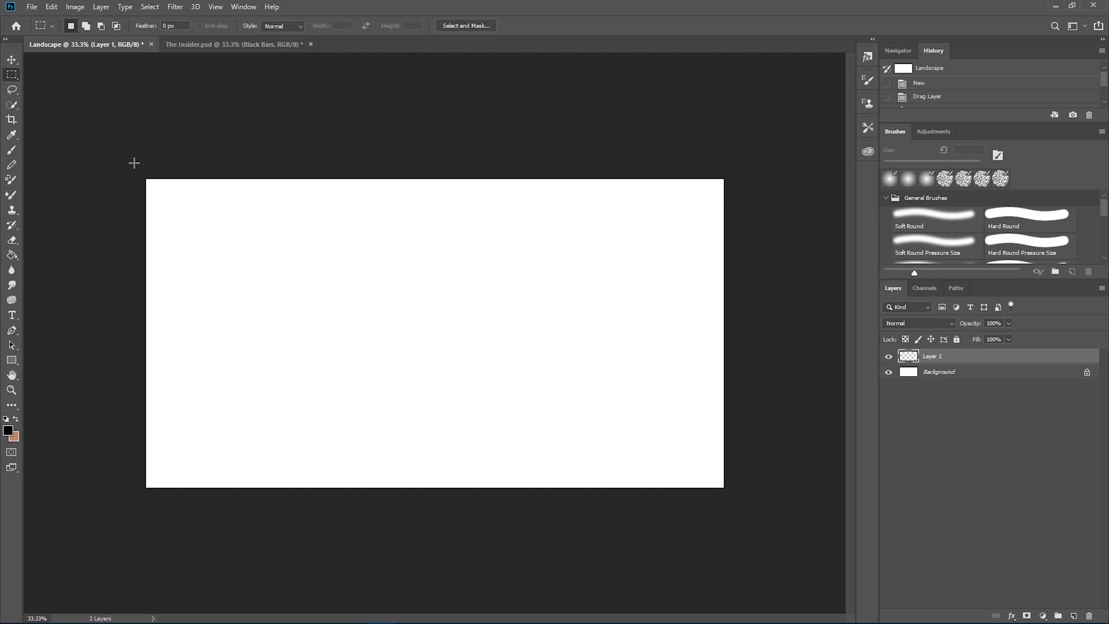
{"action": "left_click_drag", "start_coordinate": [134, 163], "coordinate": [776, 216]}
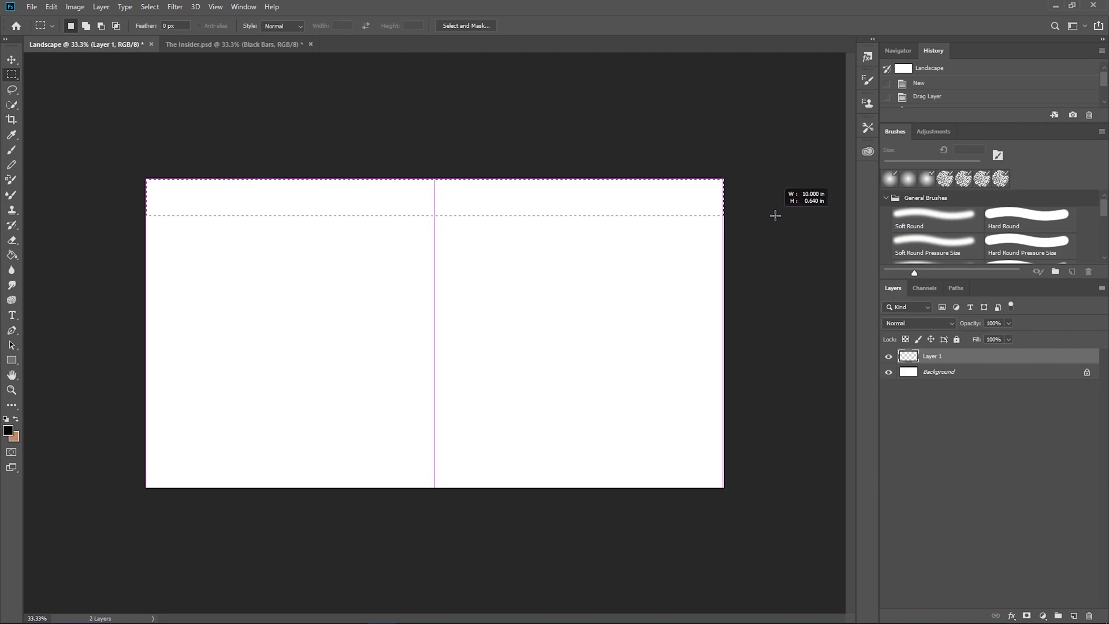
{"action": "left_click_drag", "start_coordinate": [775, 216], "coordinate": [775, 216]}
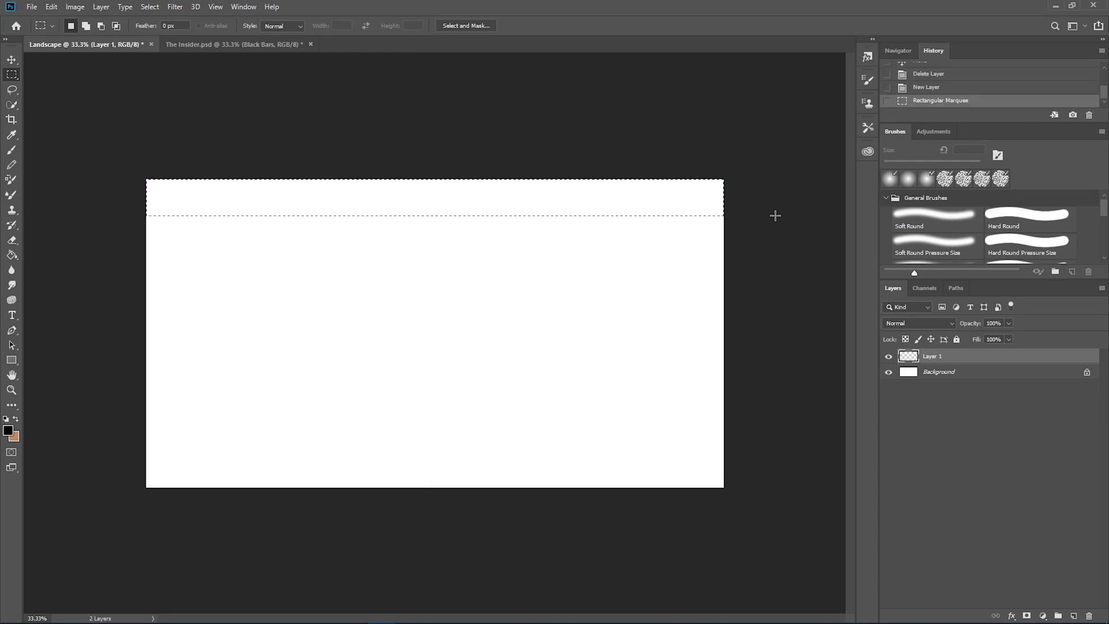
Step: Fill the selected top strip with black (000000) using the Paint Bucket
{"action": "left_click", "coordinate": [13, 259]}
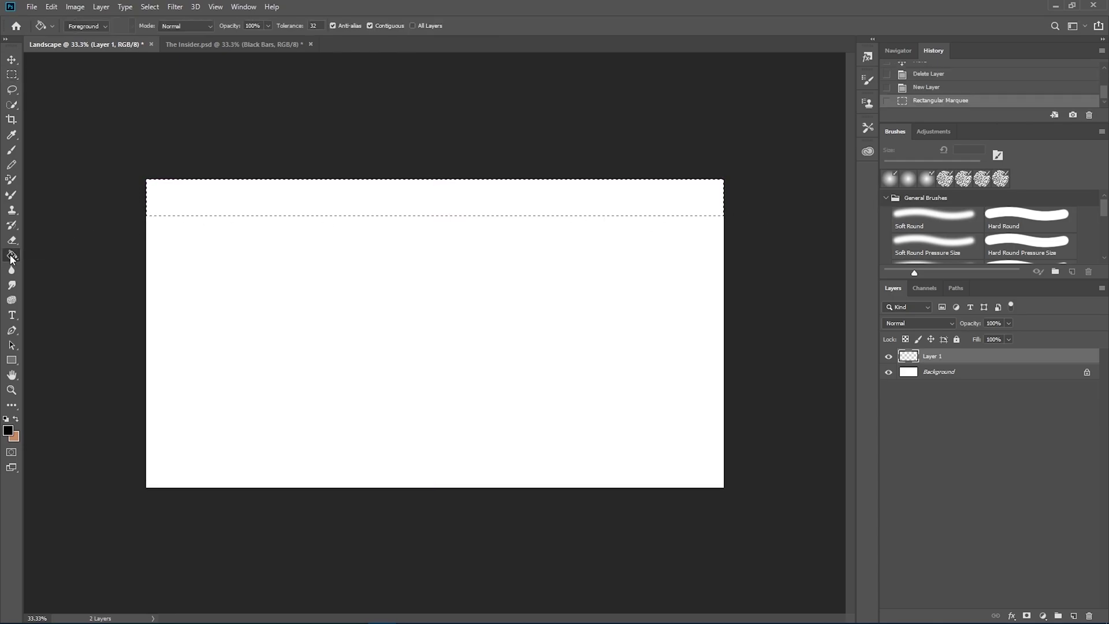
{"action": "left_click", "coordinate": [9, 428]}
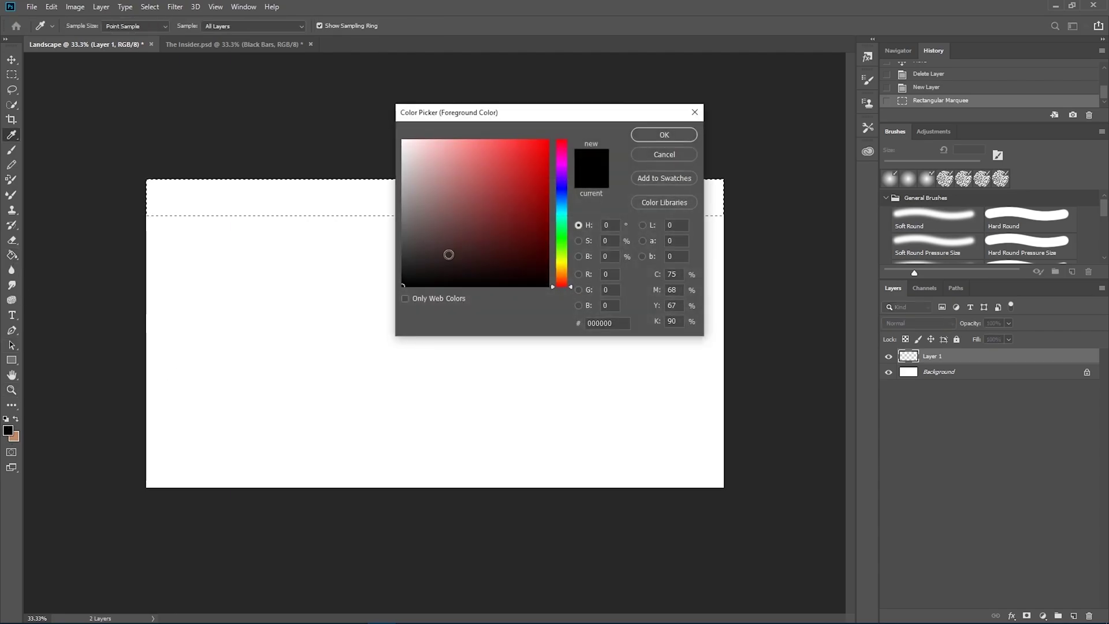
{"action": "left_click", "coordinate": [658, 134]}
{"action": "left_click", "coordinate": [473, 192]}
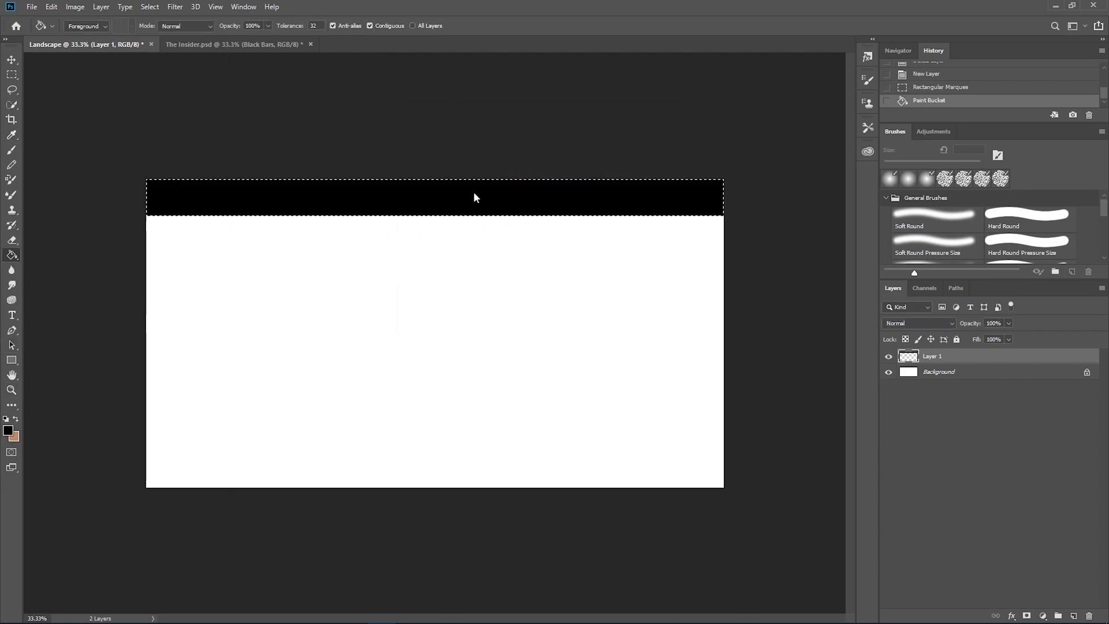
Step: Duplicate the black bar to the canvas's bottom edge, clear the selection, and lock Layer 1 completely
{"action": "left_click", "coordinate": [15, 61]}
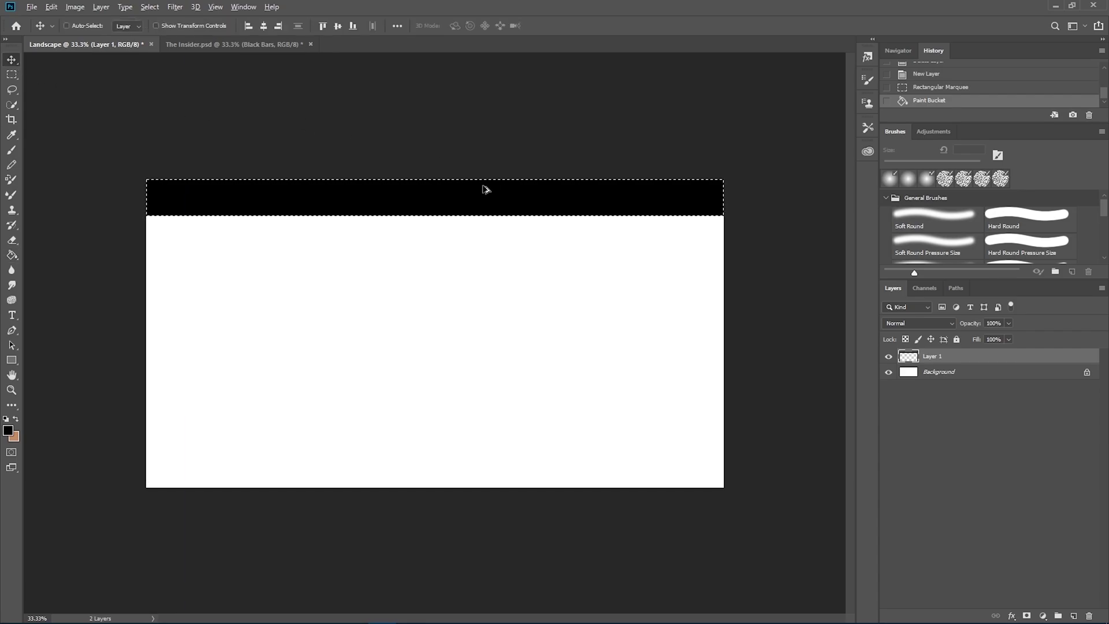
{"action": "left_click_drag", "start_coordinate": [483, 186], "coordinate": [487, 454]}
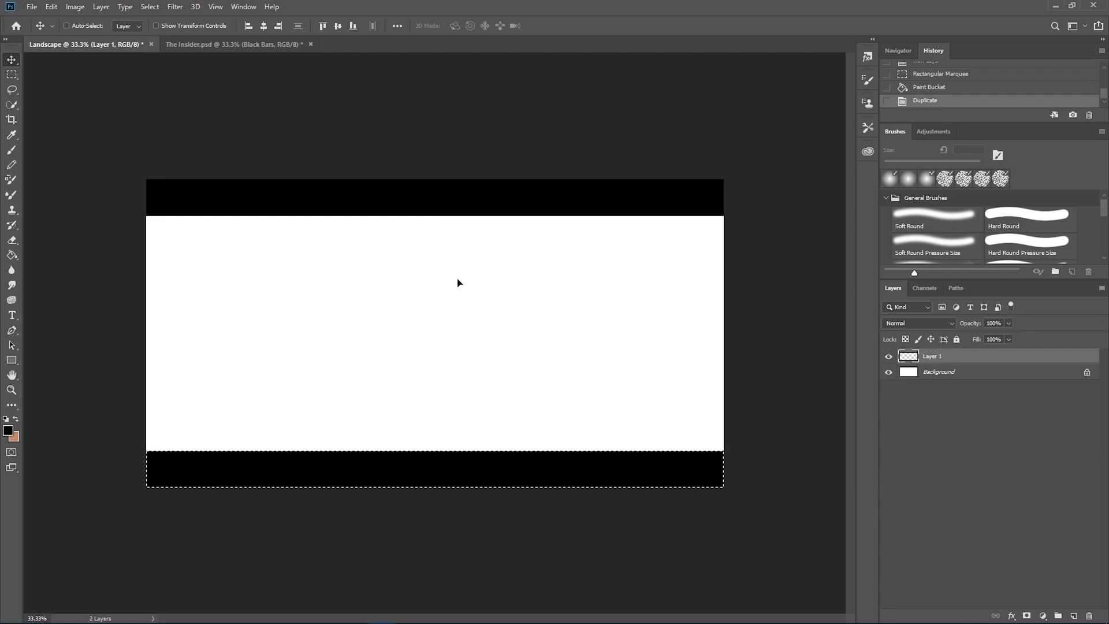
{"action": "key", "text": "ctrl+d"}
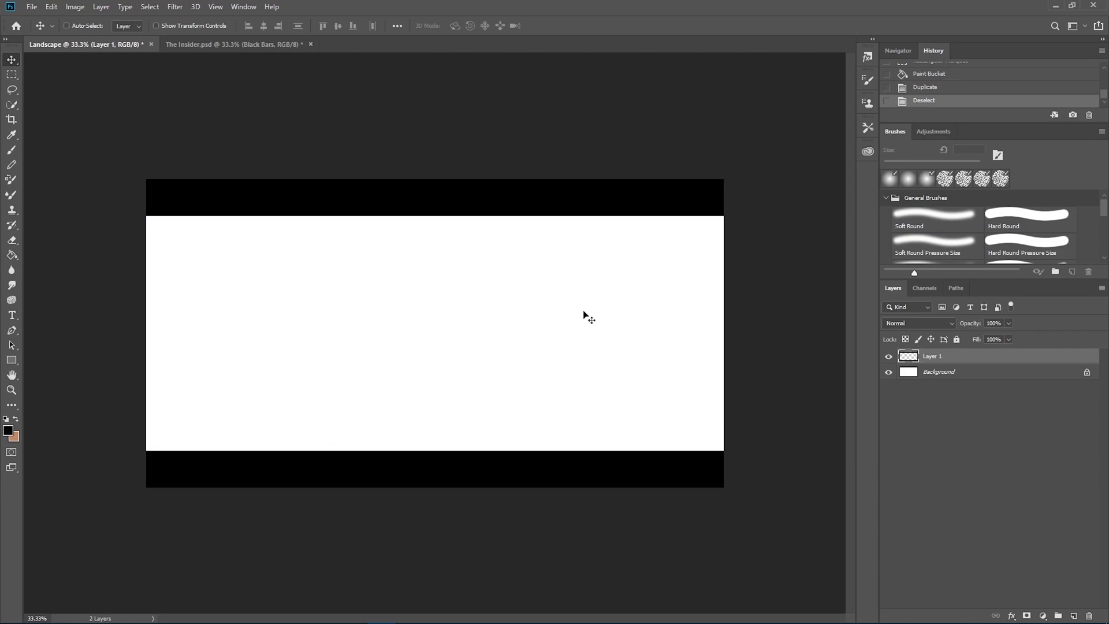
{"action": "left_click", "coordinate": [957, 340]}
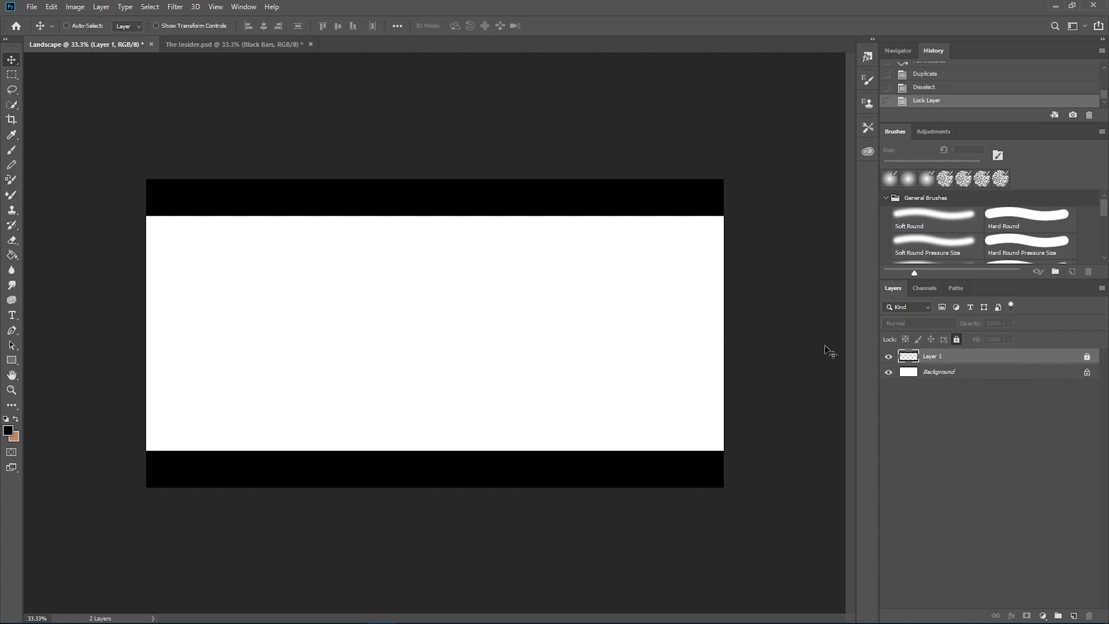
Step: Delete the Background layer and collapse the General Brushes group
{"action": "left_click", "coordinate": [937, 375]}
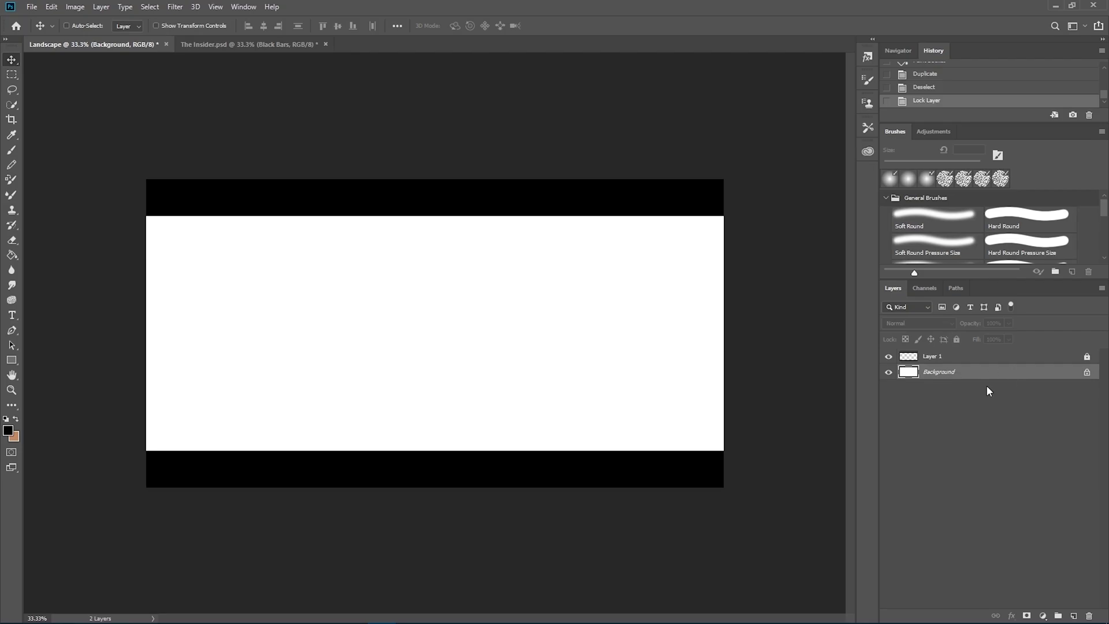
{"action": "key", "text": "Delete"}
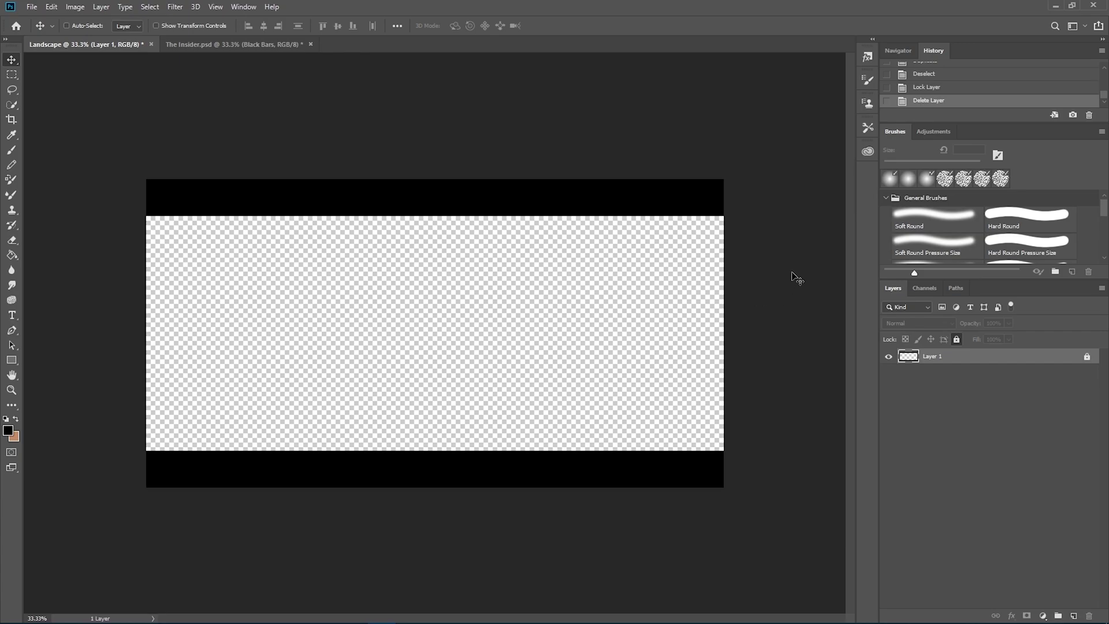
{"action": "left_click", "coordinate": [886, 198]}
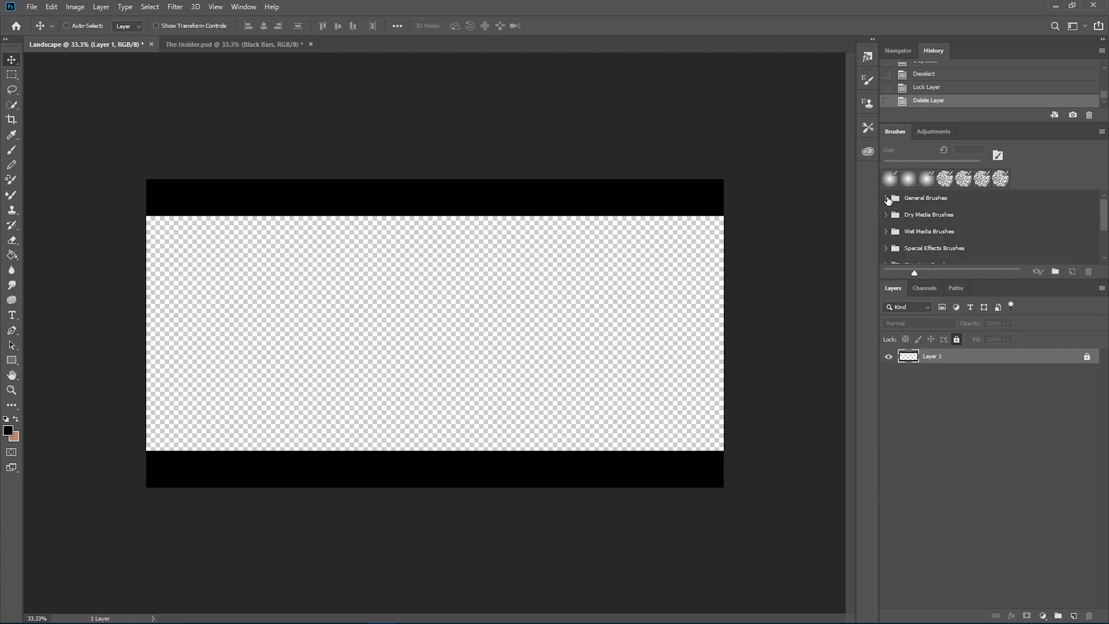
Step: Reset the Painting workspace to its default layout and close the Swatches panel
{"action": "left_click", "coordinate": [1086, 27]}
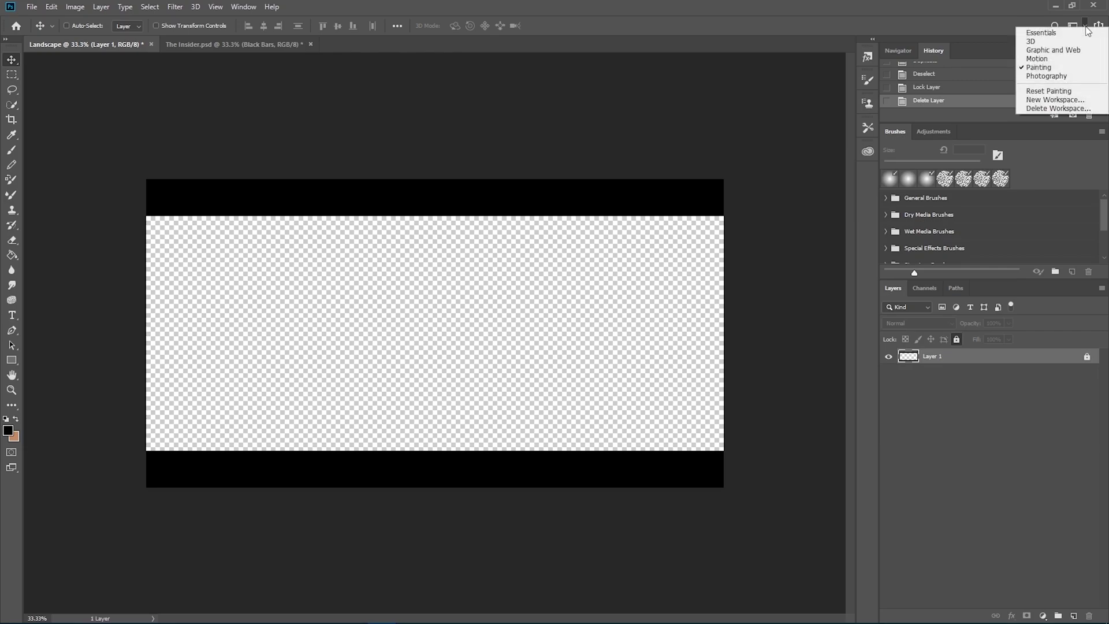
{"action": "left_click", "coordinate": [1047, 91]}
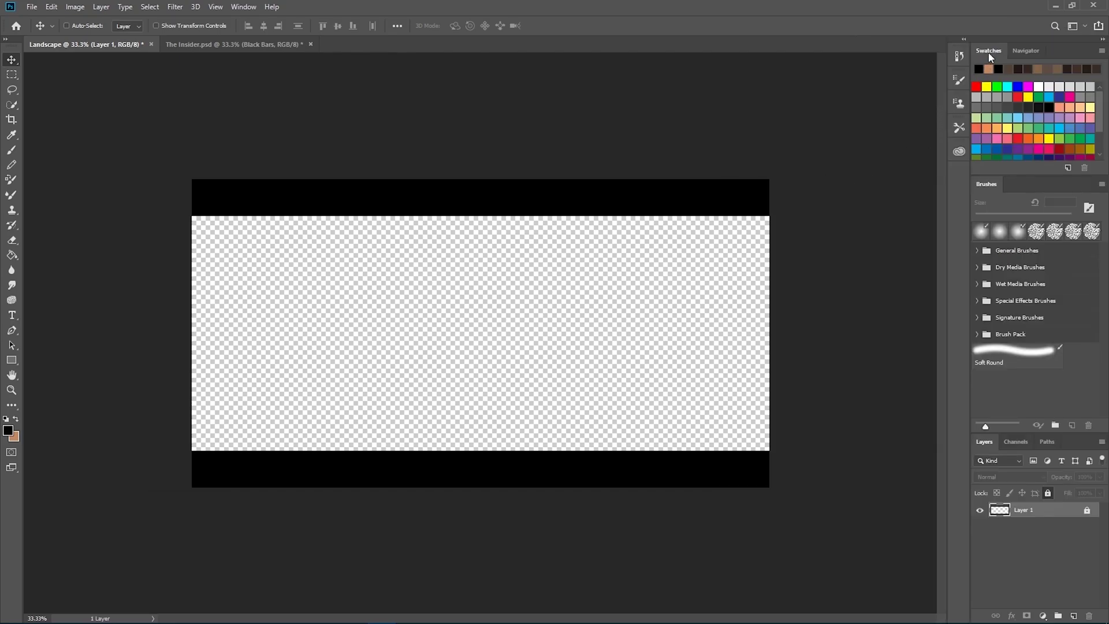
{"action": "right_click", "coordinate": [990, 54]}
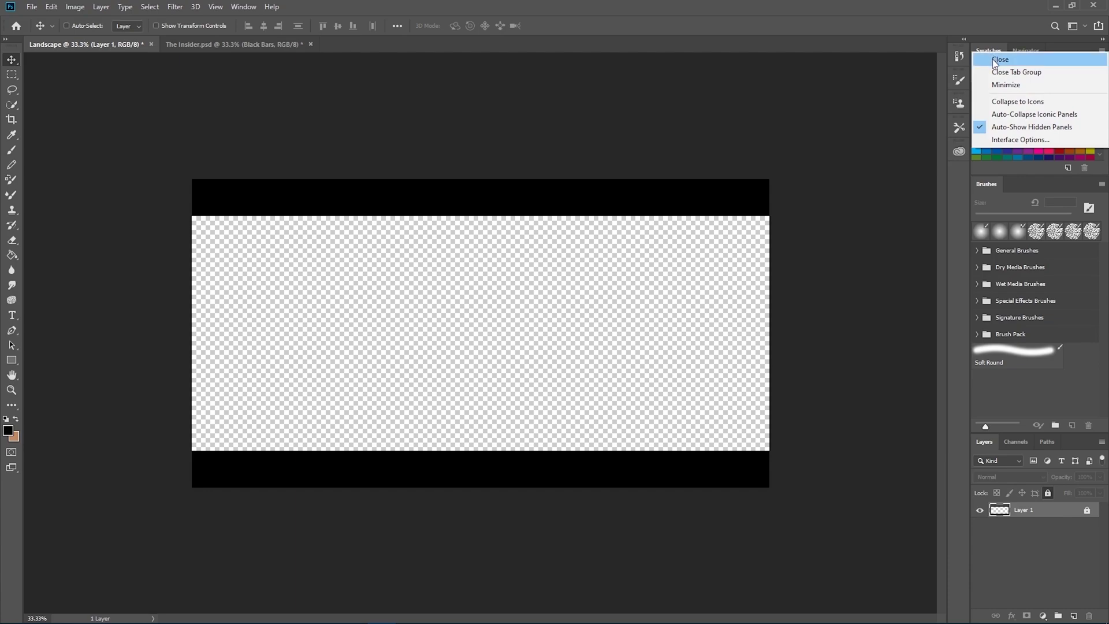
{"action": "left_click", "coordinate": [995, 61]}
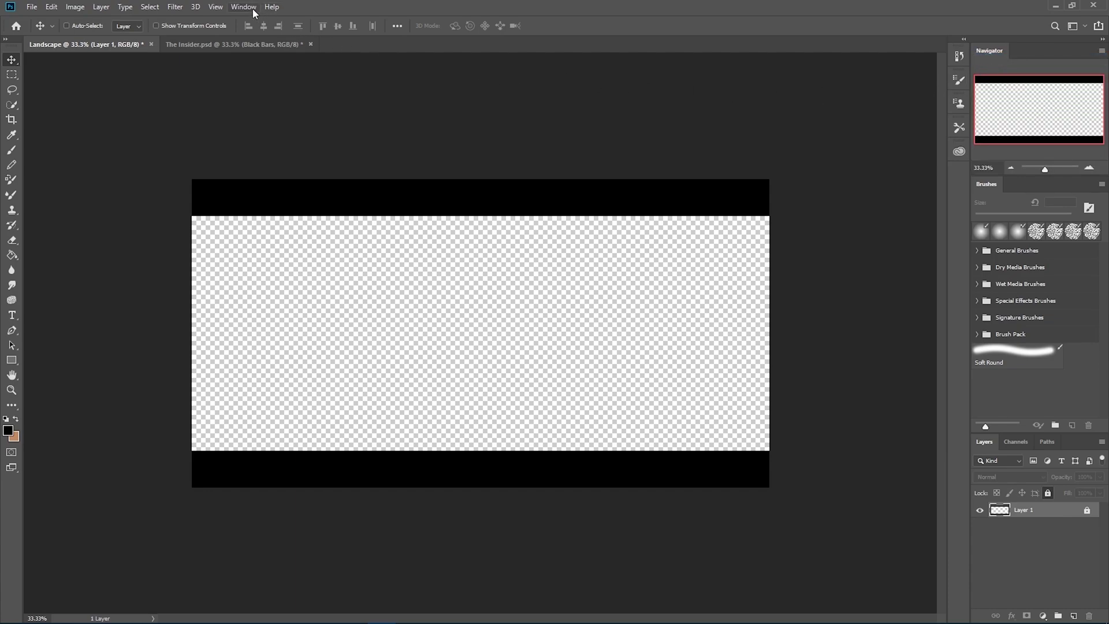
Step: Show the Adjustments panel, dock it beside Brushes, and collapse the open Styles panel
{"action": "left_click", "coordinate": [254, 8]}
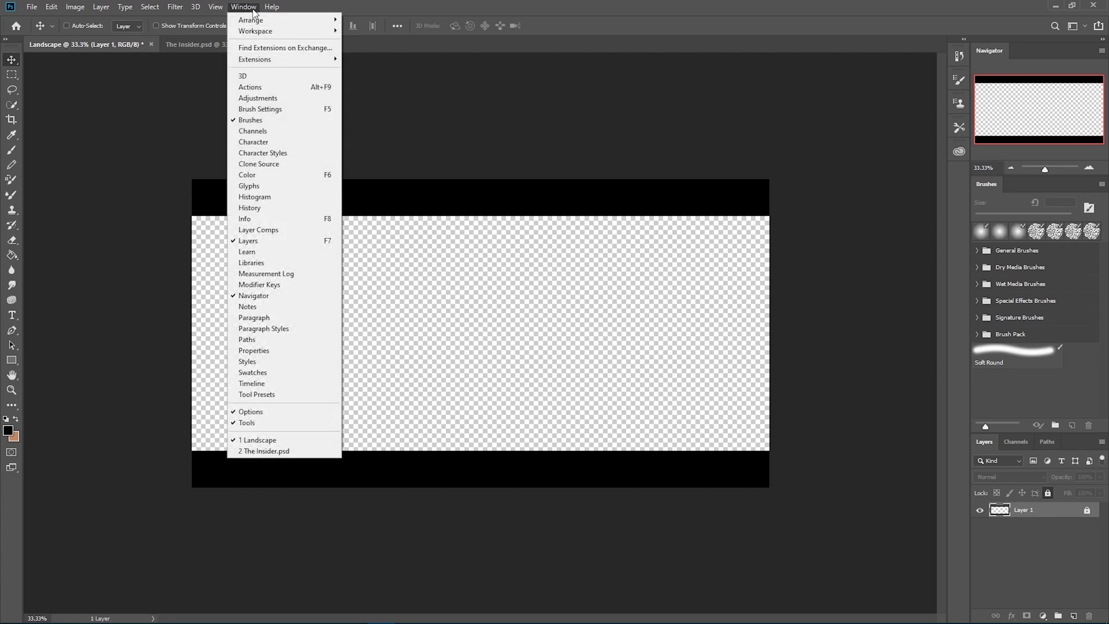
{"action": "left_click", "coordinate": [267, 100]}
{"action": "mouse_move", "coordinate": [864, 77]}
{"action": "left_mouse_down"}
{"action": "mouse_move", "coordinate": [791, 80]}
{"action": "mouse_move", "coordinate": [1052, 155]}
{"action": "mouse_move", "coordinate": [1045, 182]}
{"action": "left_mouse_up"}
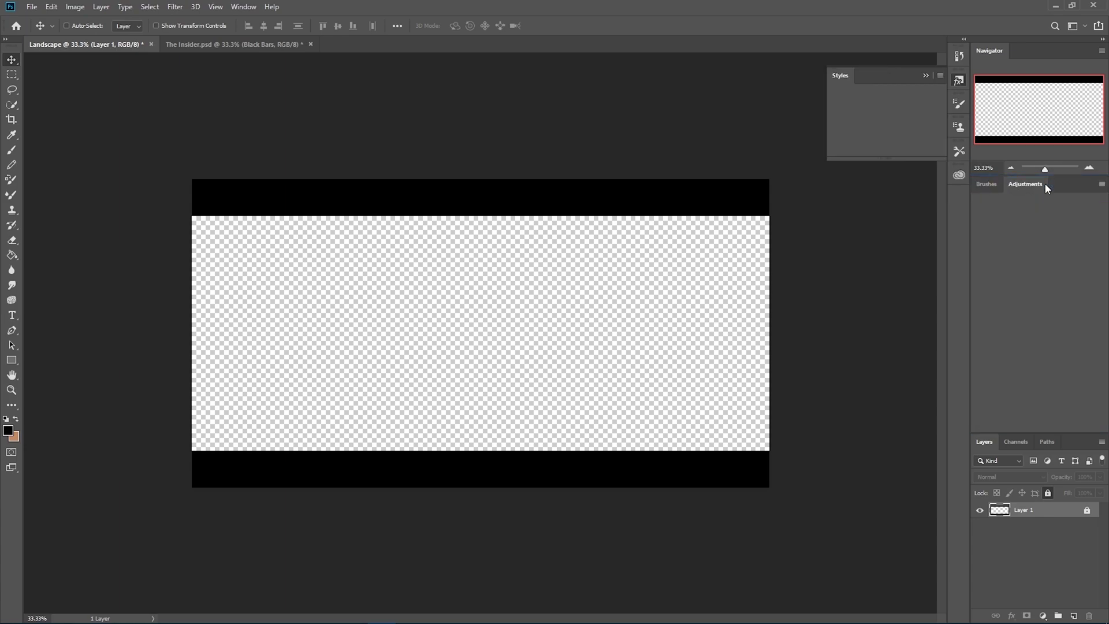
{"action": "left_click", "coordinate": [927, 72]}
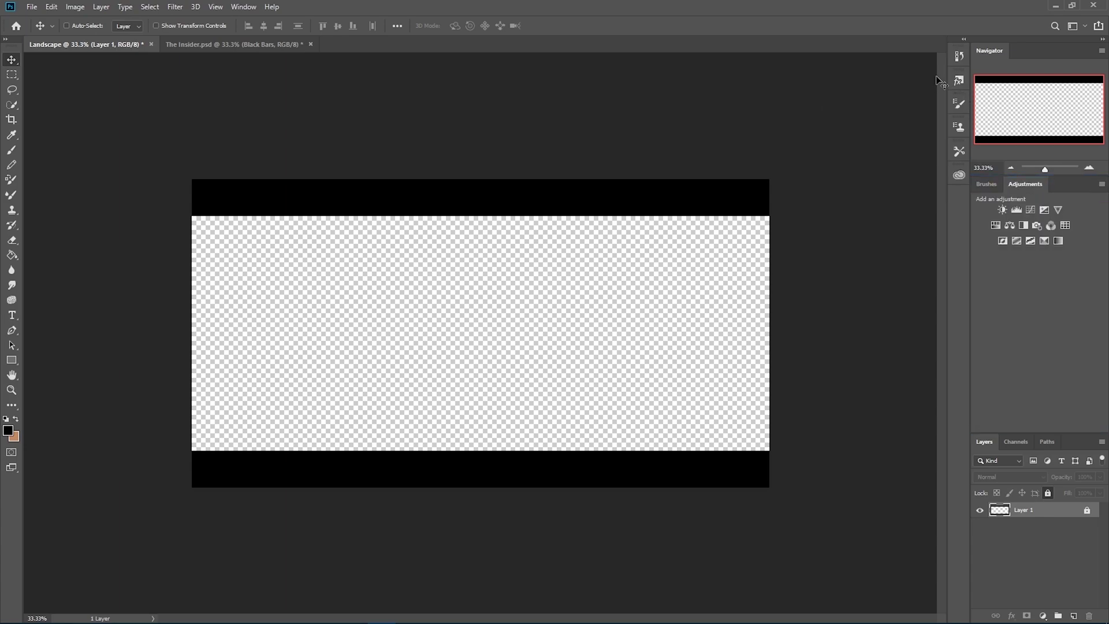
Step: Show the History panel docked beside Navigator, and widen the whole panel column
{"action": "left_click", "coordinate": [239, 8]}
{"action": "left_click", "coordinate": [259, 209]}
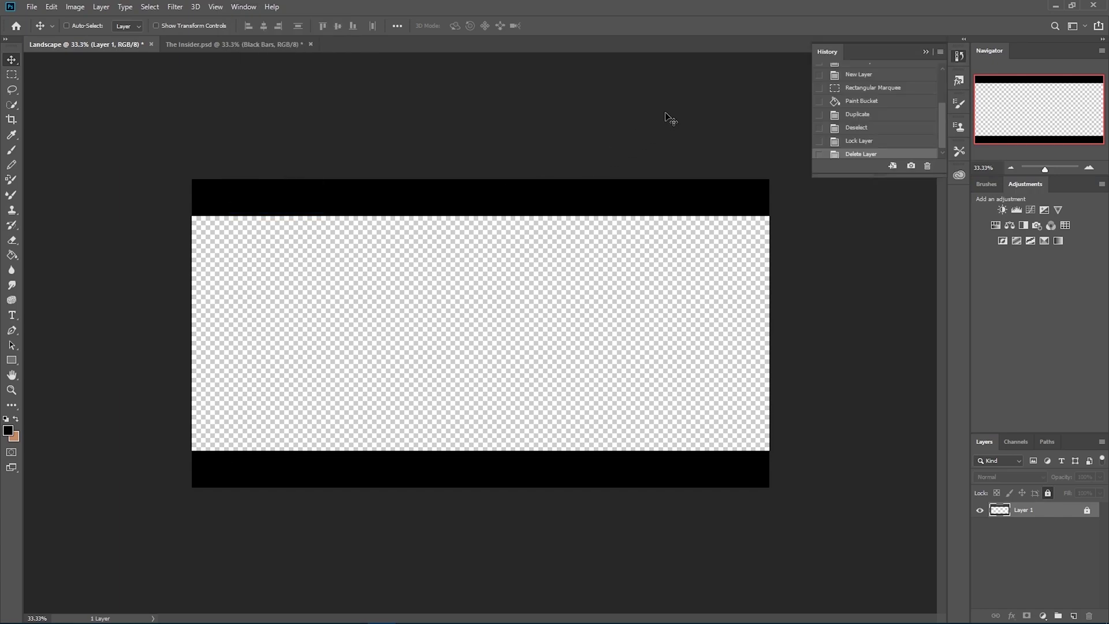
{"action": "left_click_drag", "start_coordinate": [828, 52], "coordinate": [1032, 52]}
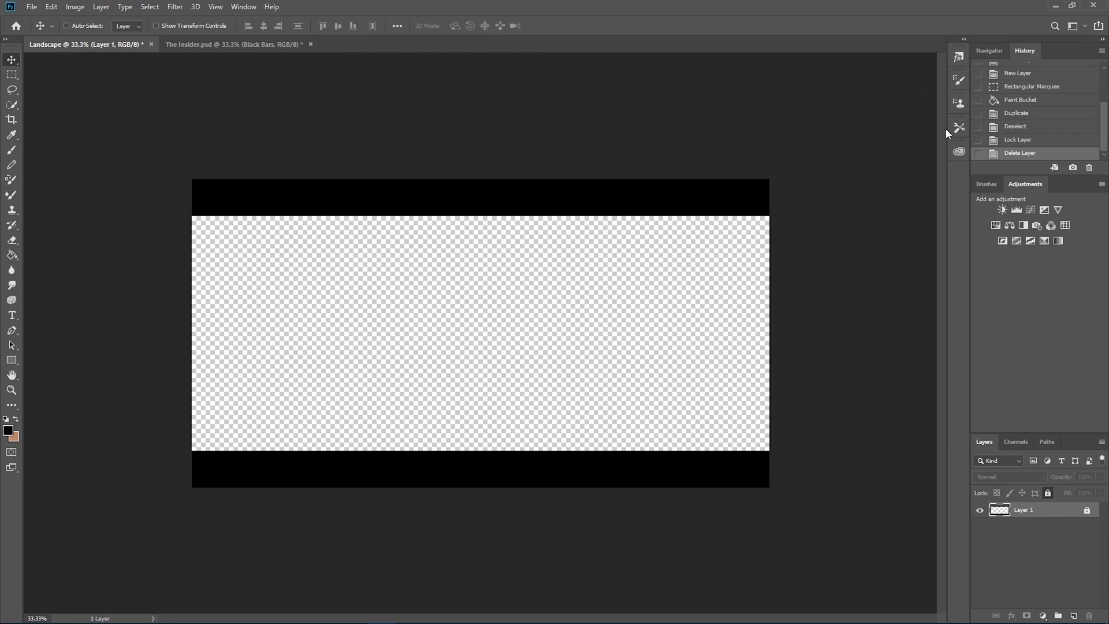
{"action": "left_click_drag", "start_coordinate": [940, 209], "coordinate": [809, 209]}
Step: Bring the Brushes panel forward, move the loose Soft Round brush into the Brush Pack group, and leave the group expanded
{"action": "left_click", "coordinate": [853, 185]}
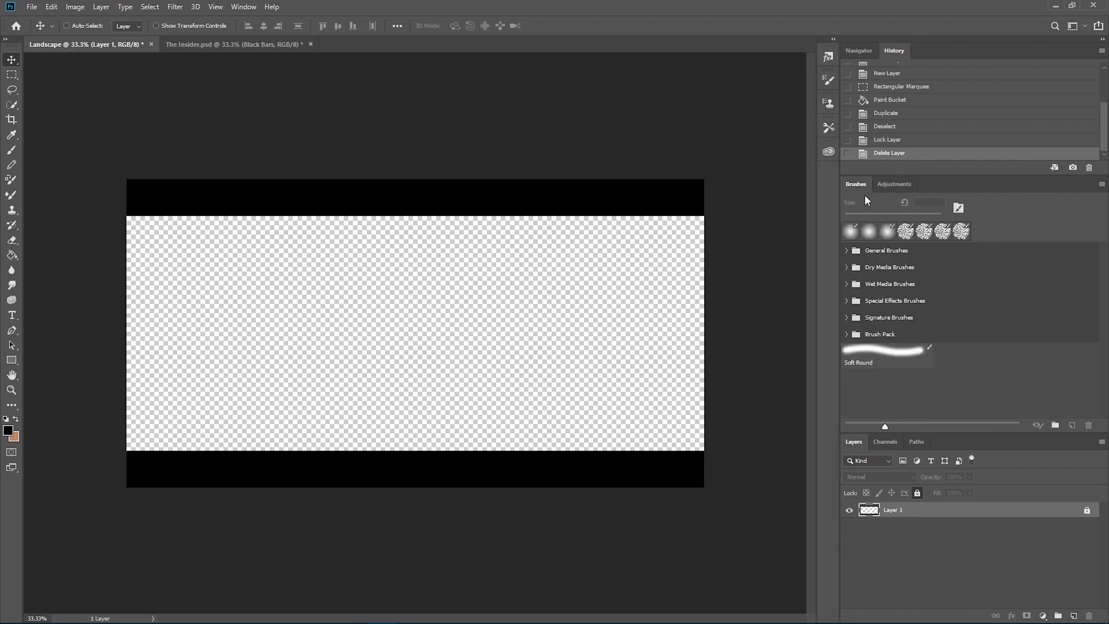
{"action": "left_click", "coordinate": [846, 335]}
{"action": "left_click", "coordinate": [846, 335]}
{"action": "left_click_drag", "start_coordinate": [865, 359], "coordinate": [869, 335]}
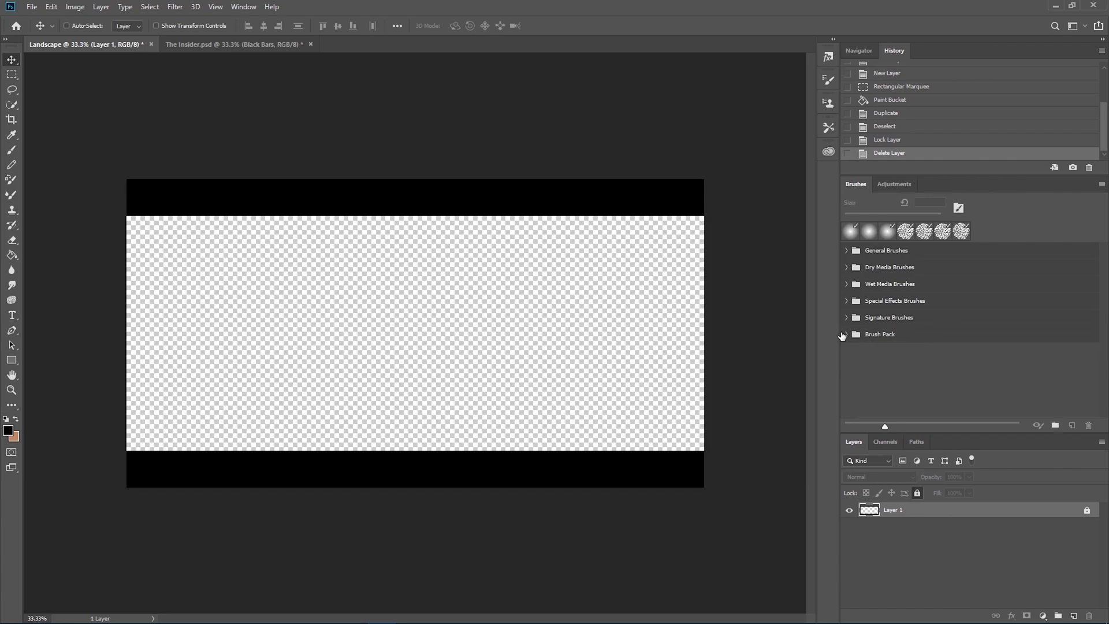
{"action": "left_click", "coordinate": [845, 335]}
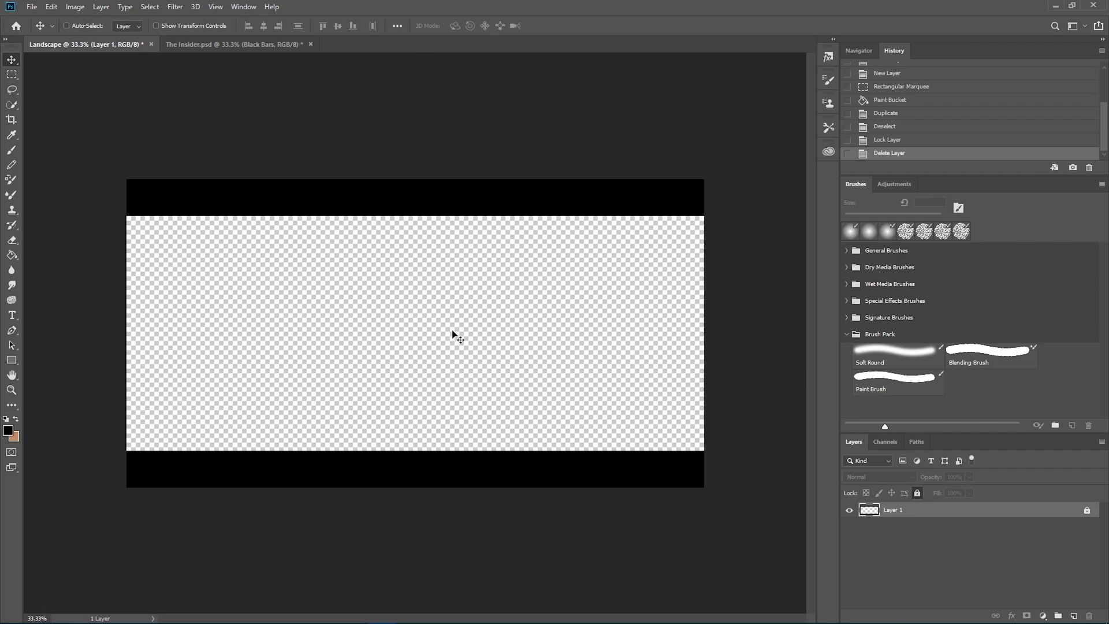
Step: Load the Brush Pack ABR file from the Resources folder into Photoshop and expand the imported brush group
{"action": "key", "text": "alt+Tab"}
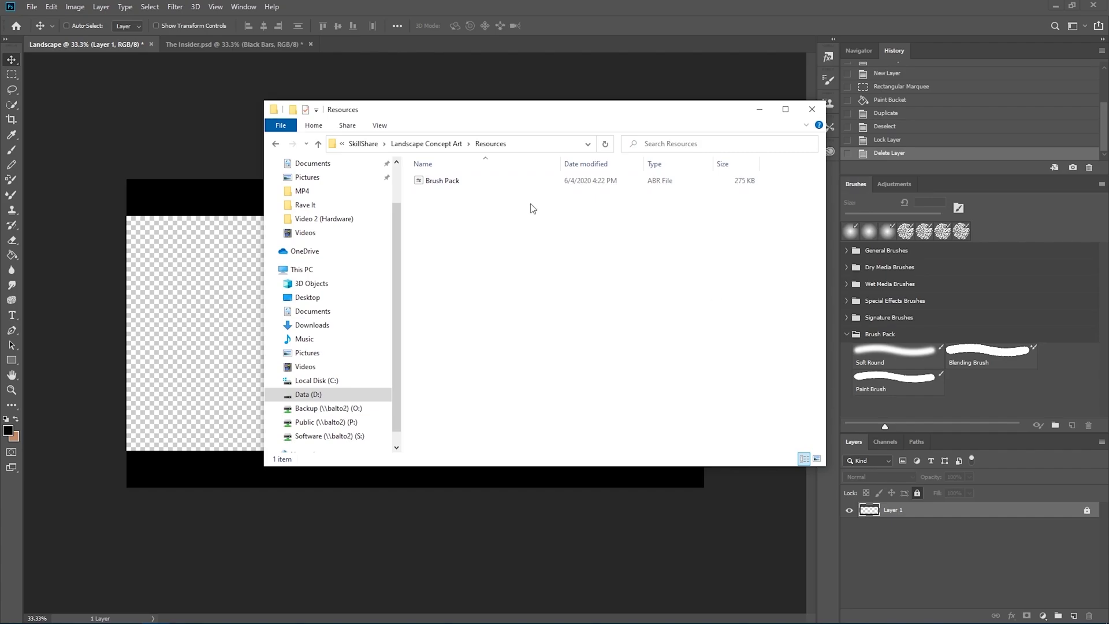
{"action": "double_click", "coordinate": [497, 188]}
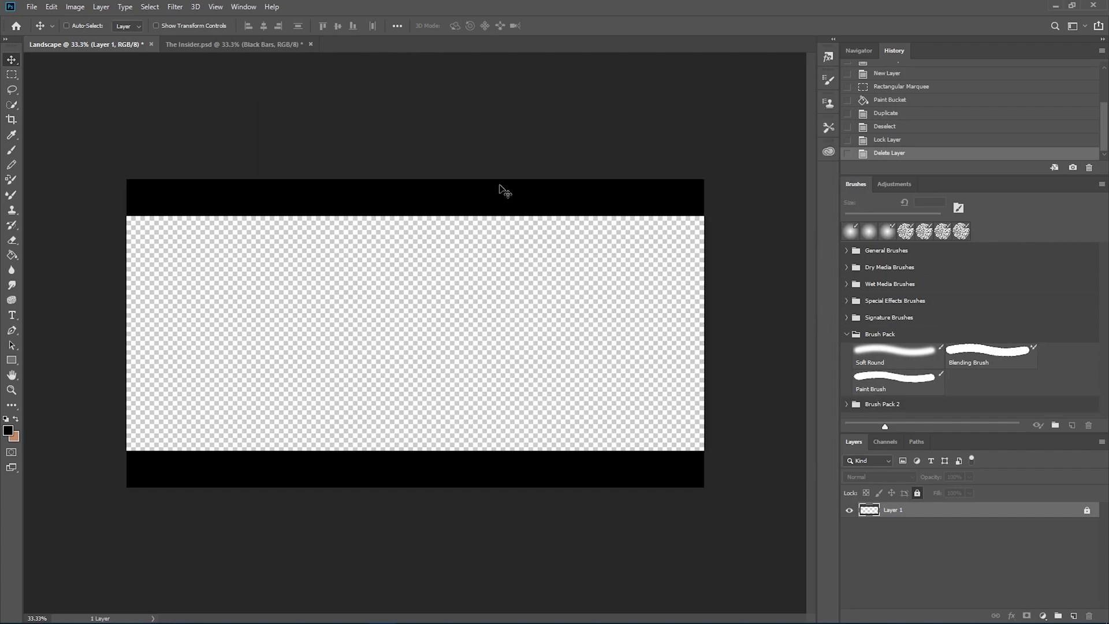
{"action": "left_click", "coordinate": [847, 404]}
{"action": "scroll", "coordinate": [866, 398], "scroll_direction": "down", "scroll_amount": 1}
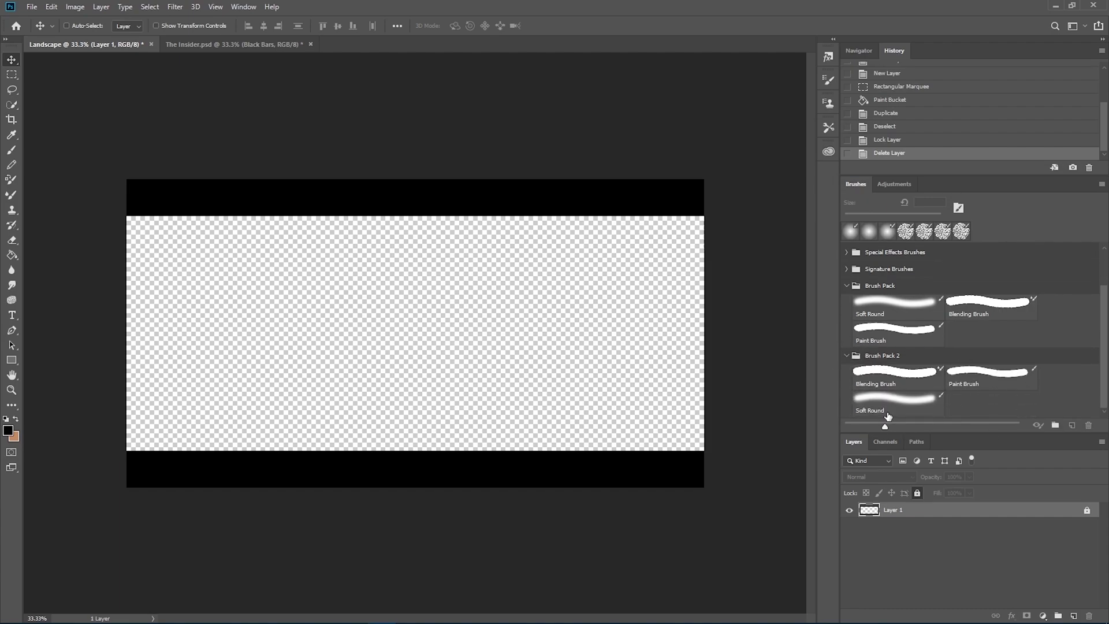
Step: Delete the duplicate Brush Pack 2 group together with its brushes
{"action": "left_click", "coordinate": [881, 355]}
{"action": "key", "text": "Delete"}
{"action": "left_click", "coordinate": [500, 237]}
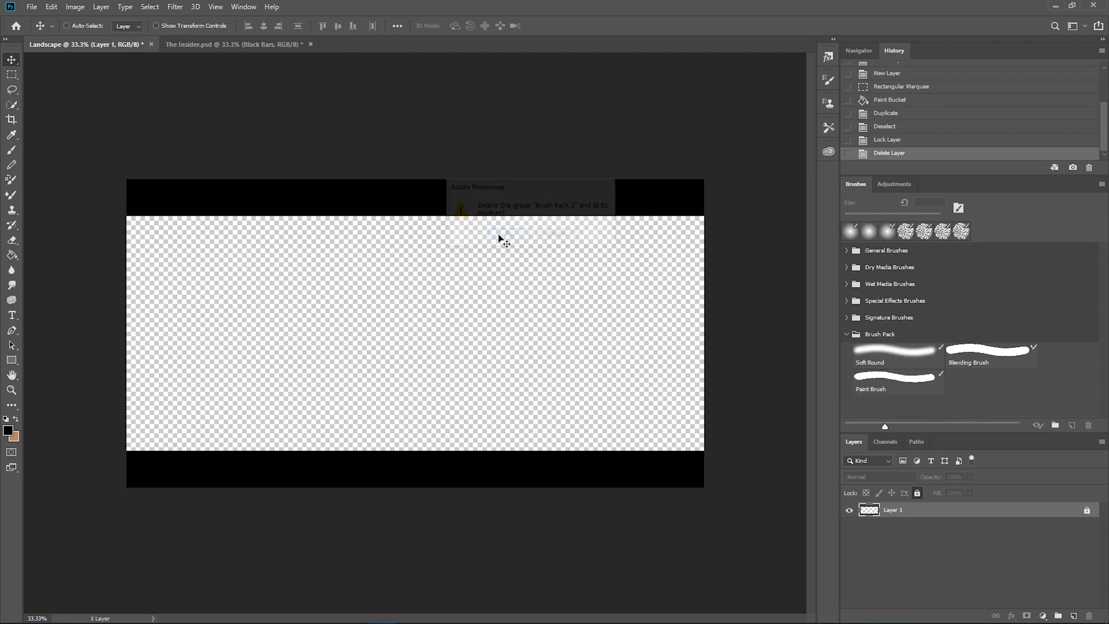
{"action": "left_click", "coordinate": [1101, 185]}
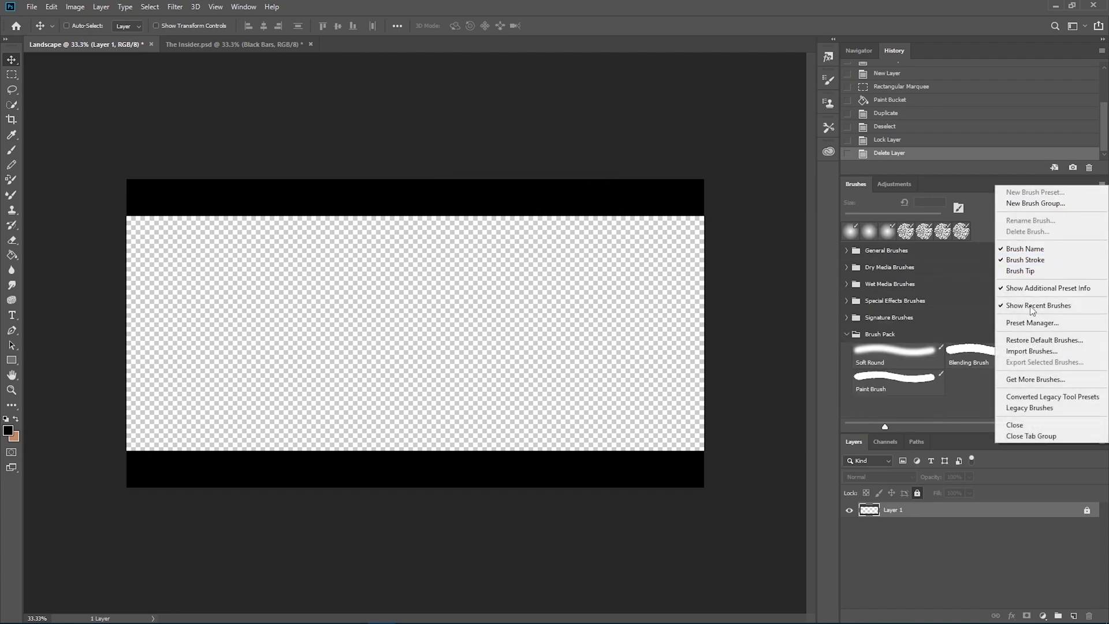
{"action": "left_click", "coordinate": [1026, 352]}
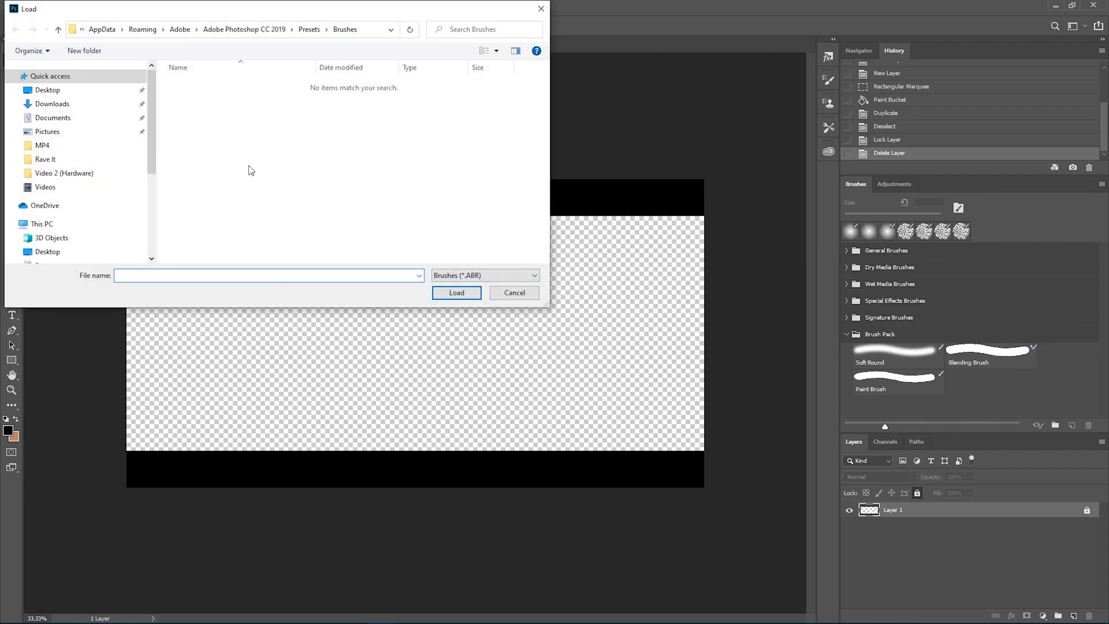
{"action": "left_click", "coordinate": [525, 293]}
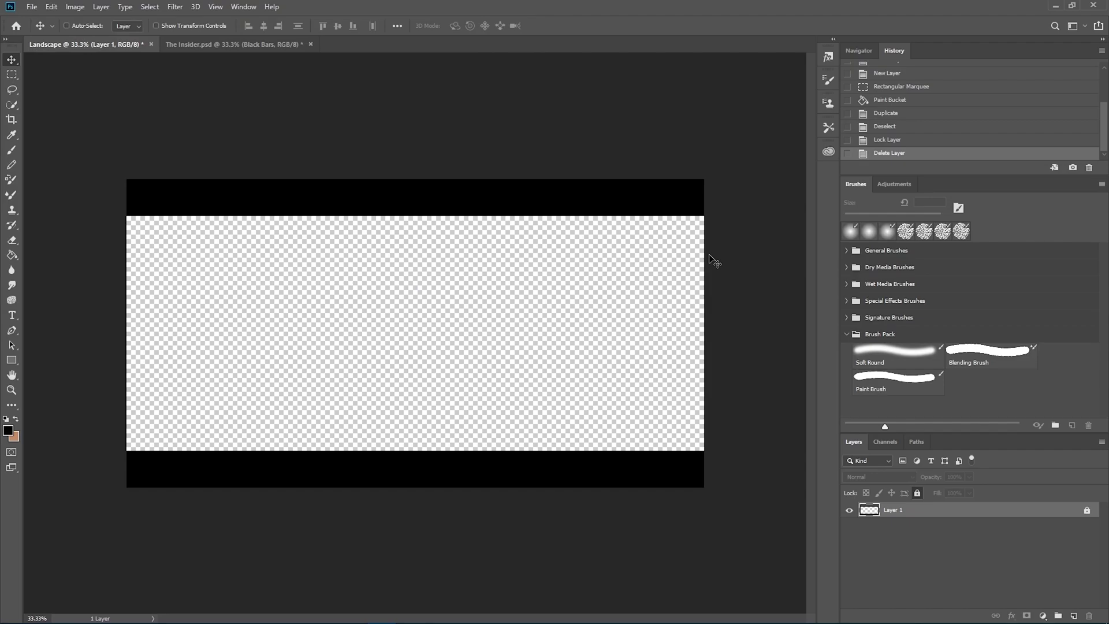